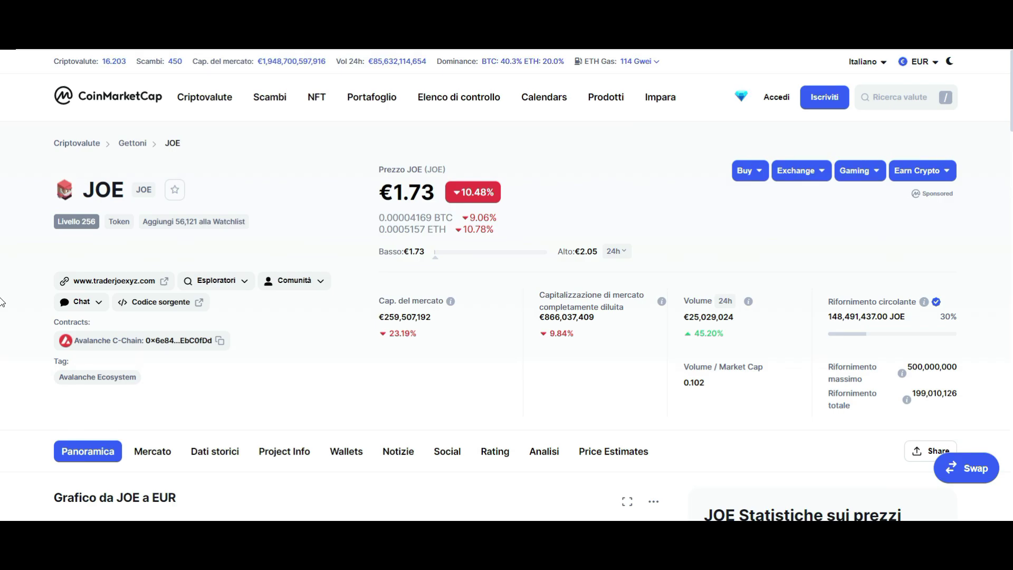
Examine the JOE token's live quotation text and price history statistics on CoinMarketCap
scroll(1002, 284, down, 15)
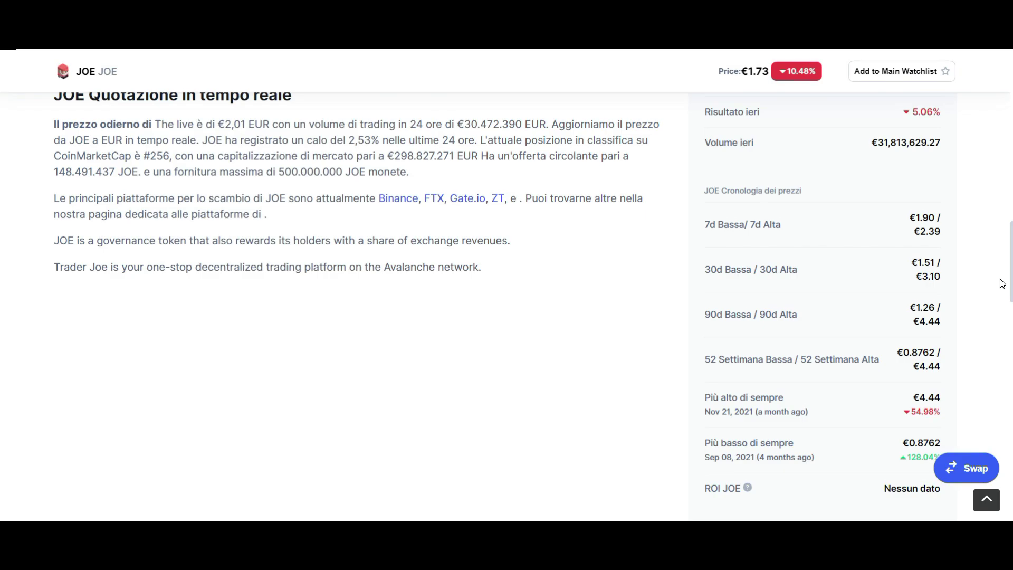
scroll(1003, 284, down, 1)
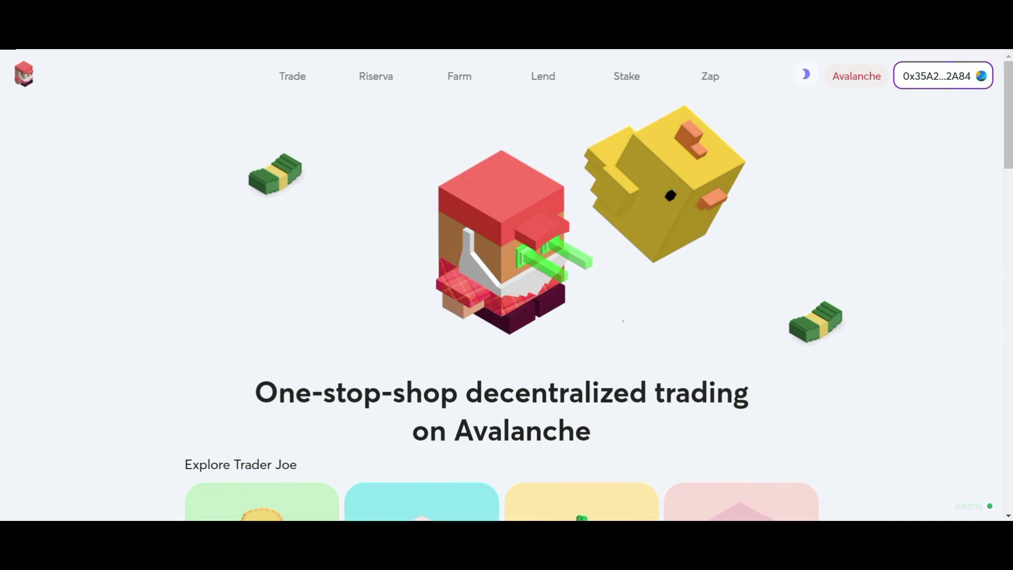
Switch the MetaMask wallet to the network Rete Ethereum Principale
click(893, 21)
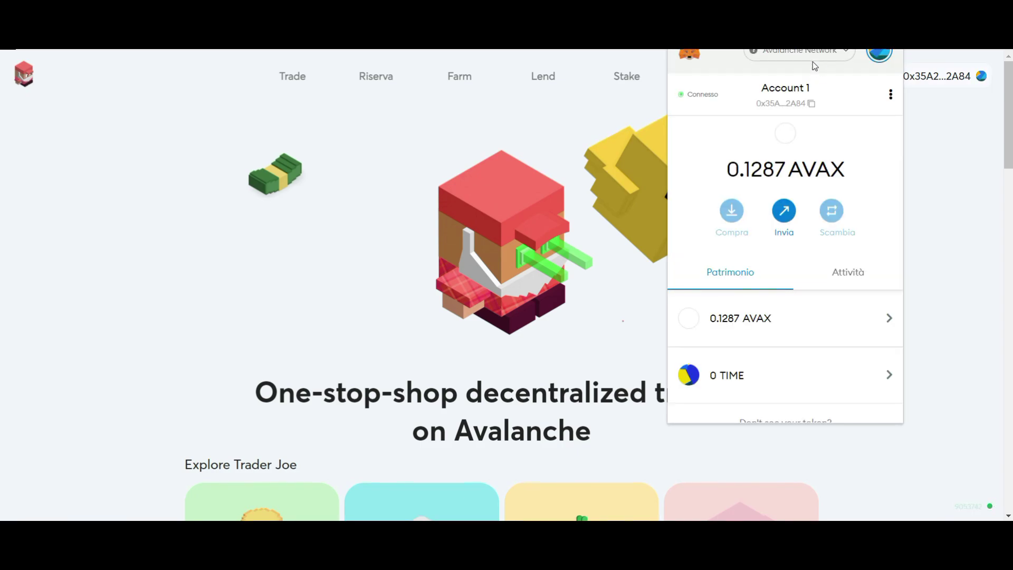
click(810, 51)
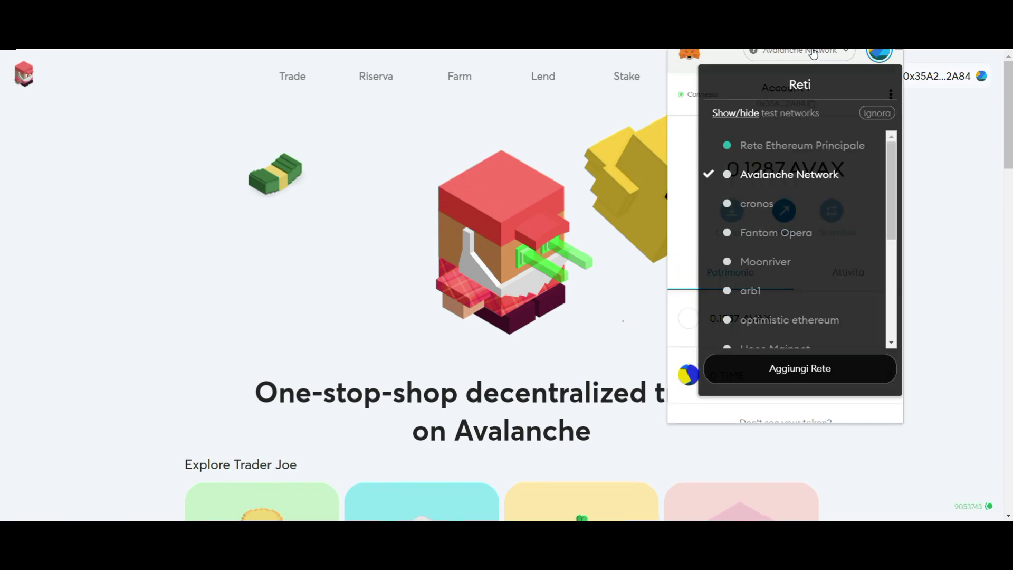
click(801, 143)
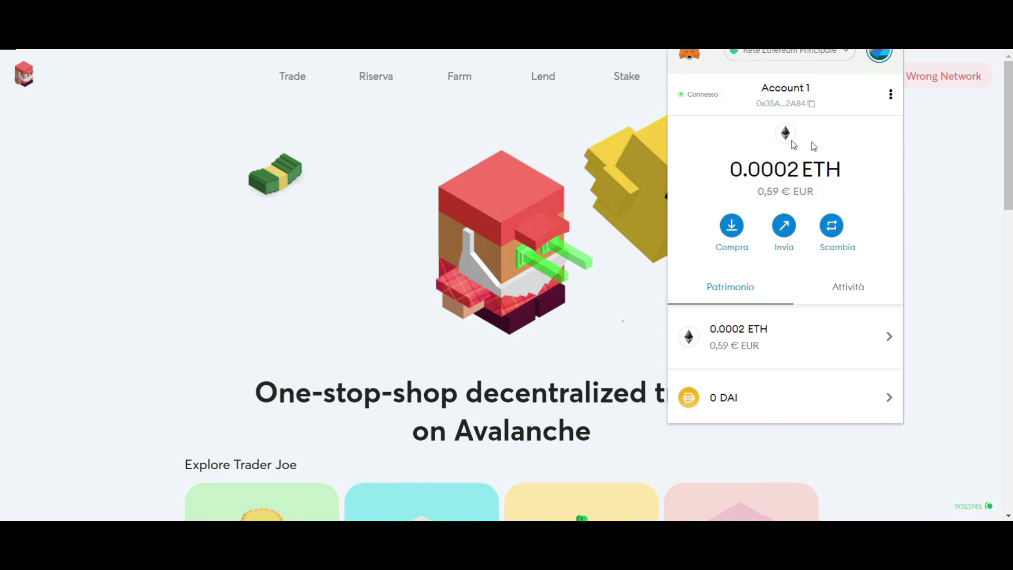
Open MetaMask's form for adding a network and examine the Avalanche network parameters in the online guide
click(814, 59)
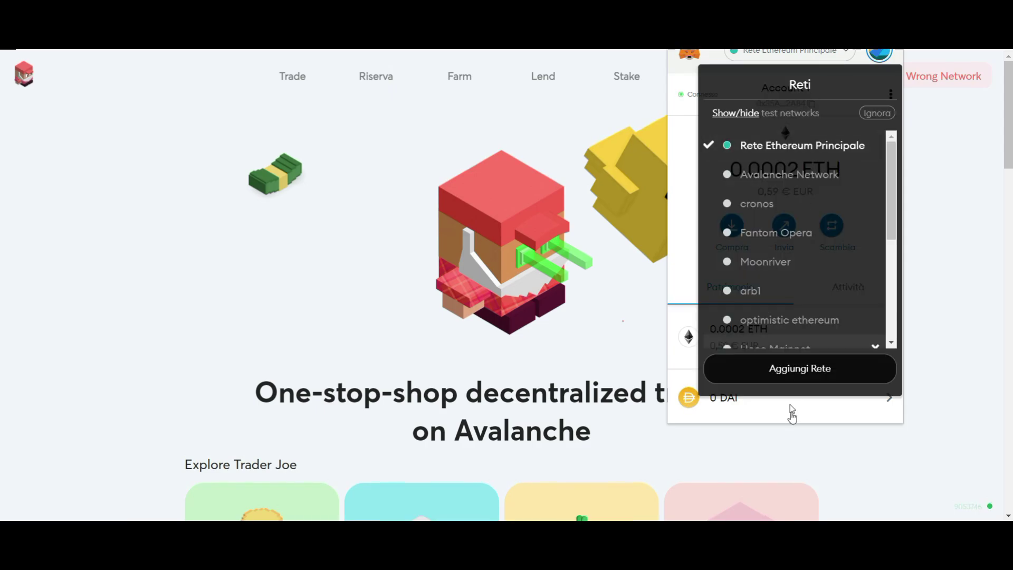
click(804, 370)
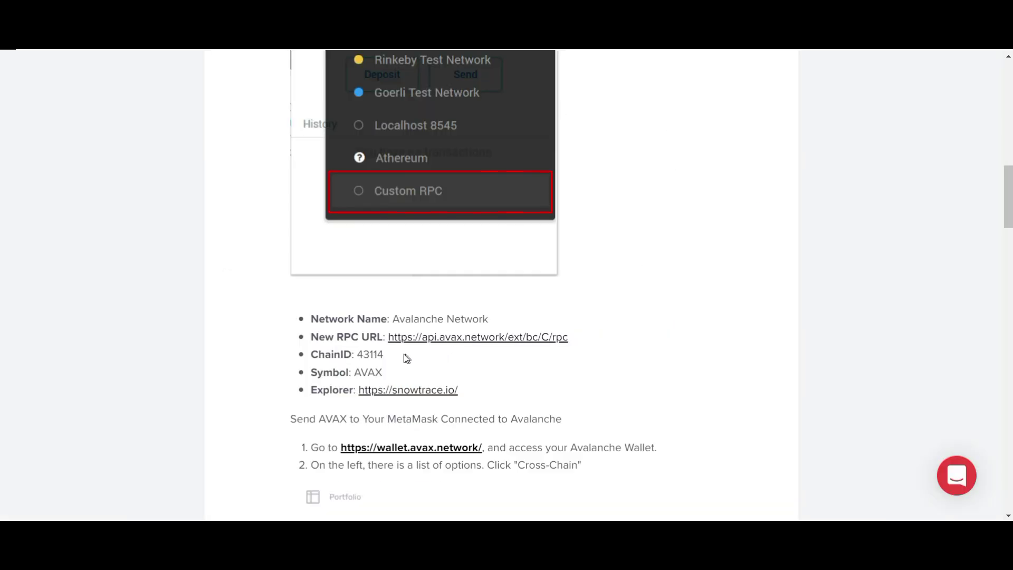
scroll(794, 324, down, 1)
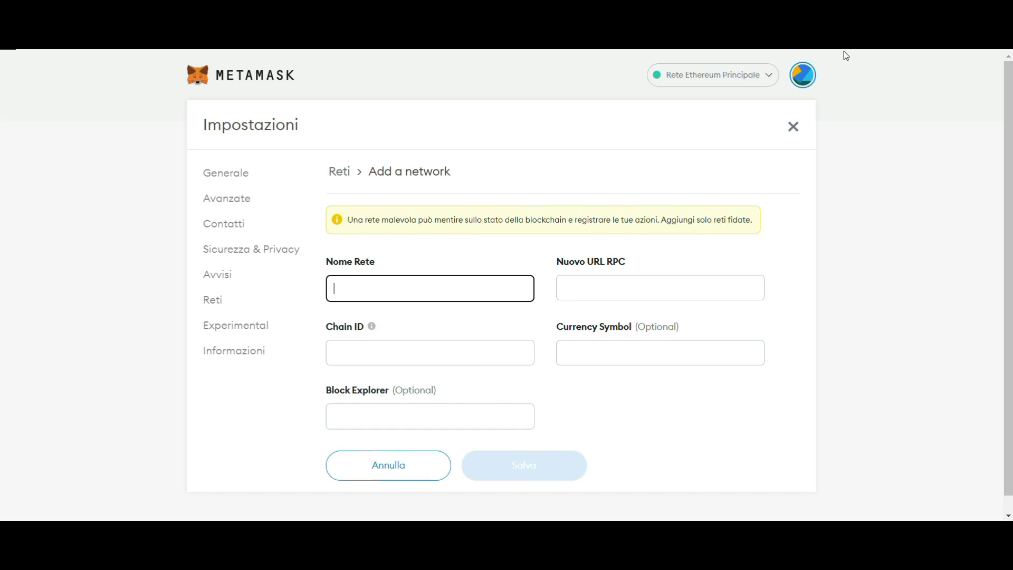
Switch the MetaMask wallet to Avalanche Network and look at the AVAX balance
click(894, 17)
click(796, 59)
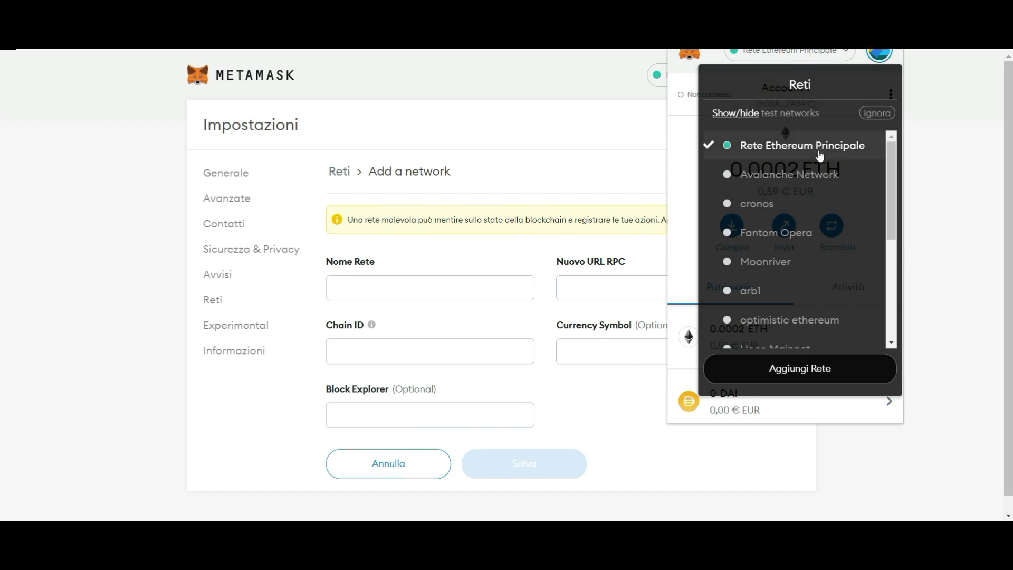
click(818, 176)
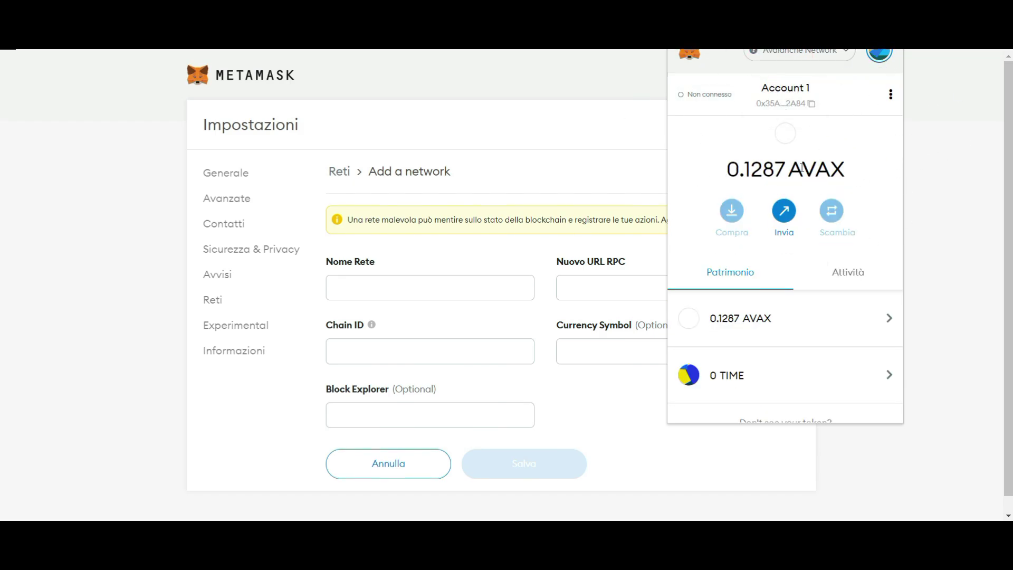
drag(790, 166, 854, 169)
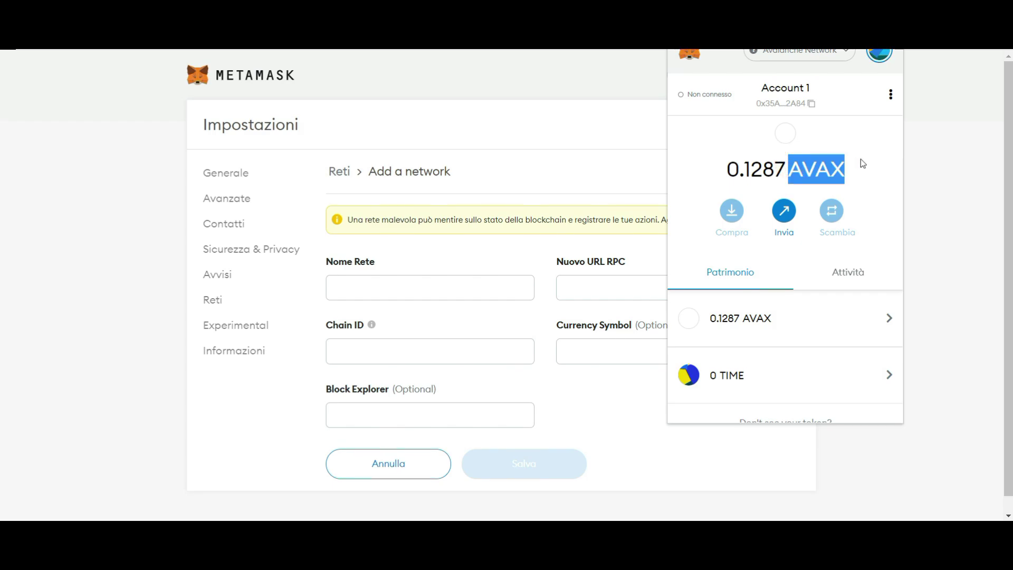
click(863, 163)
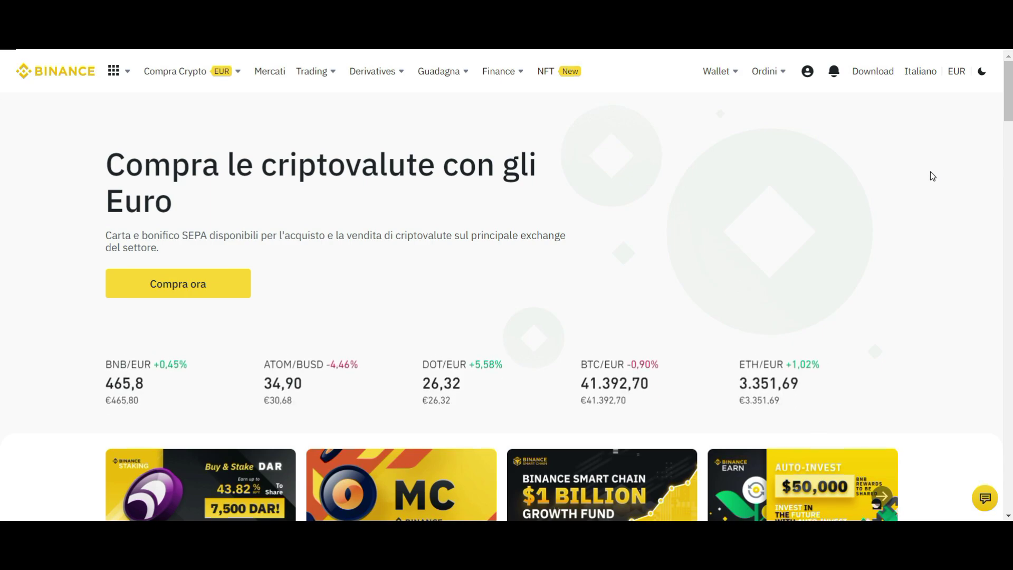
Start a crypto withdrawal from the Binance spot wallet and select AVAX as the coin
mouse_move(710, 73)
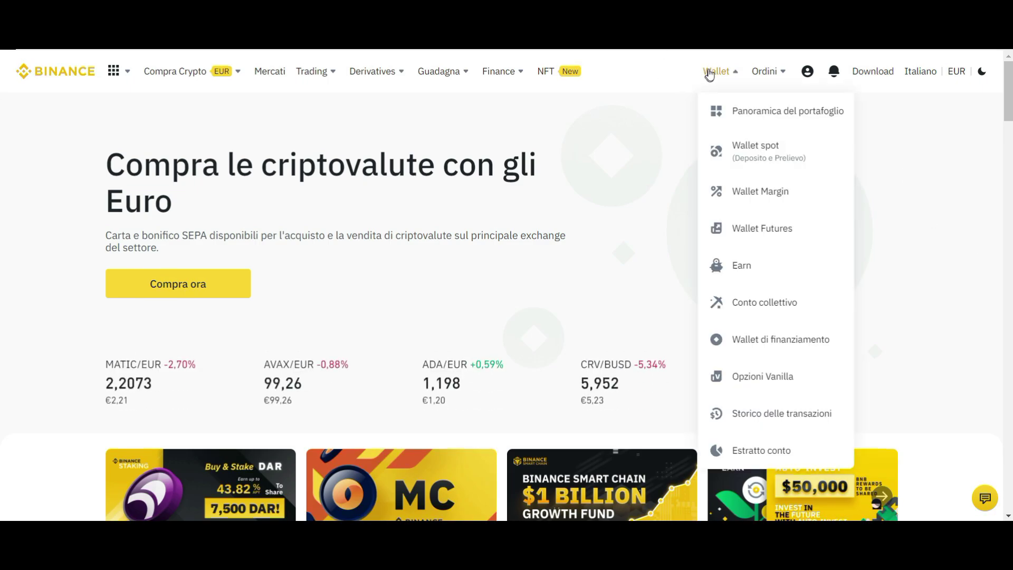
click(748, 150)
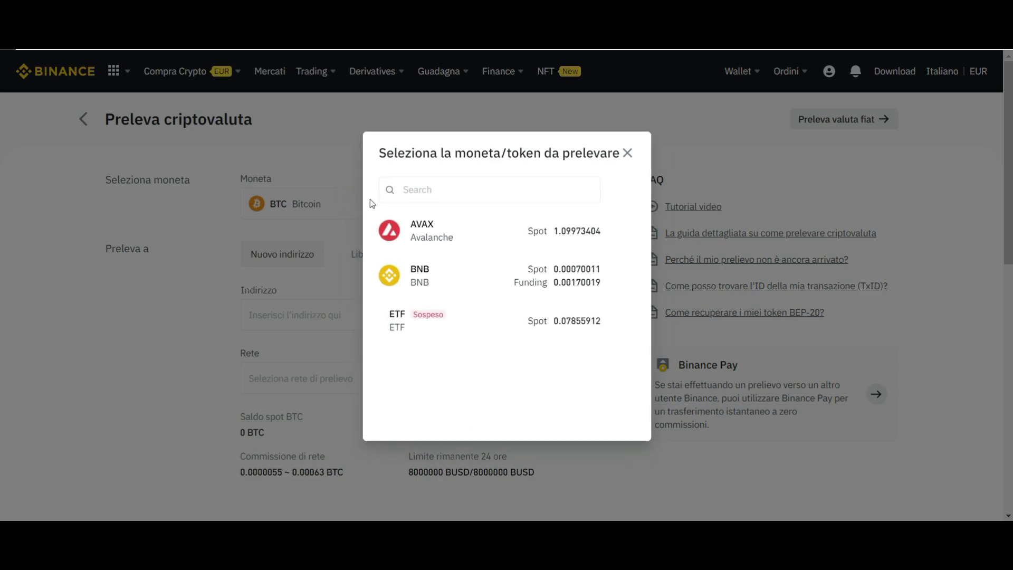
click(415, 226)
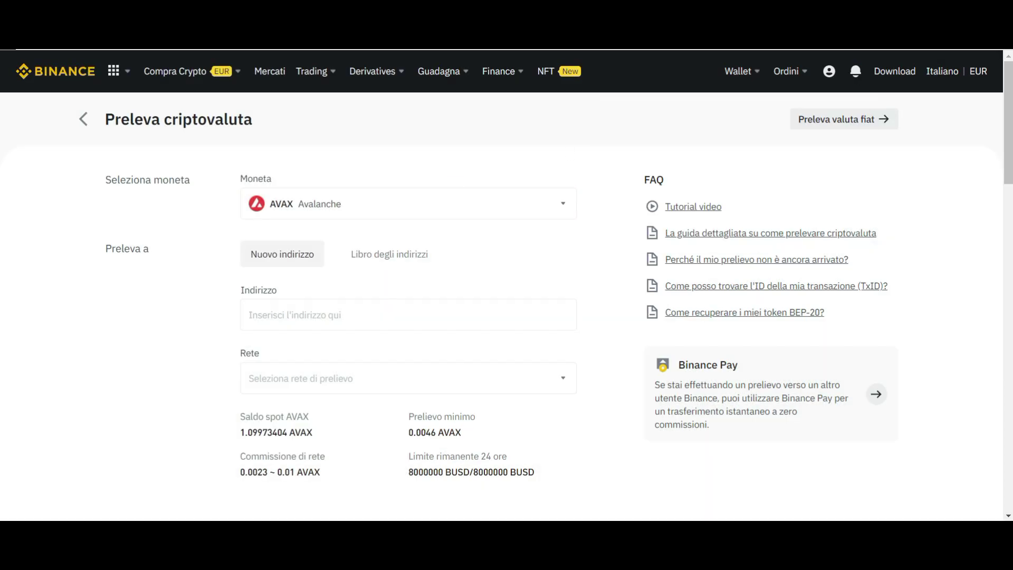
Copy the MetaMask account address and paste it as the recipient address of the AVAX withdrawal
click(894, 19)
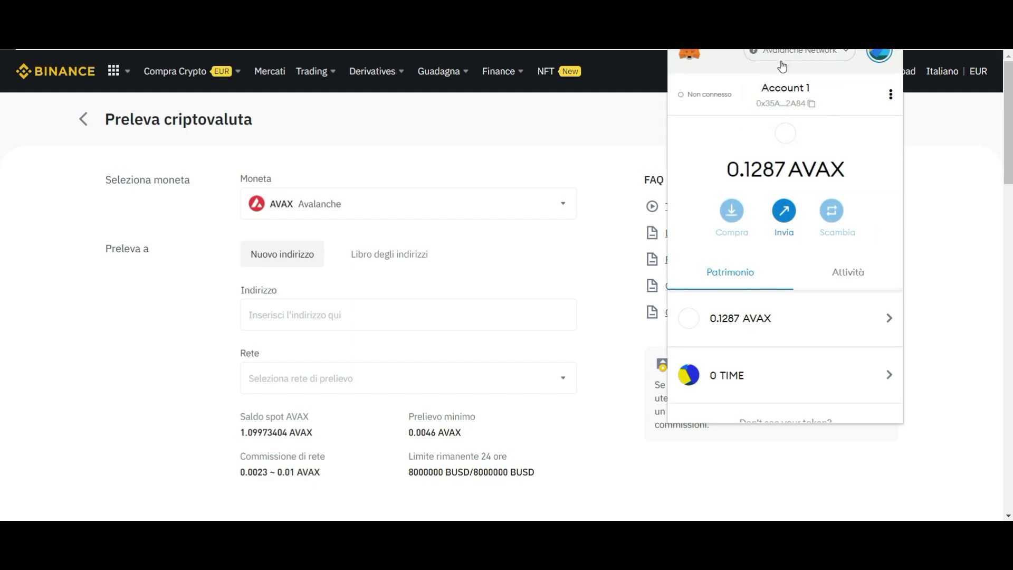
click(816, 108)
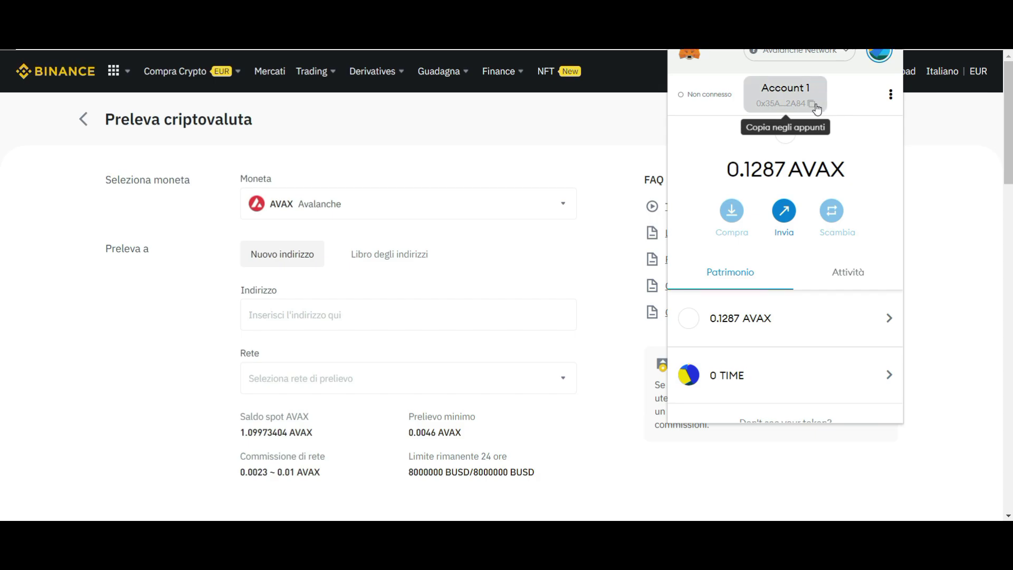
click(378, 310)
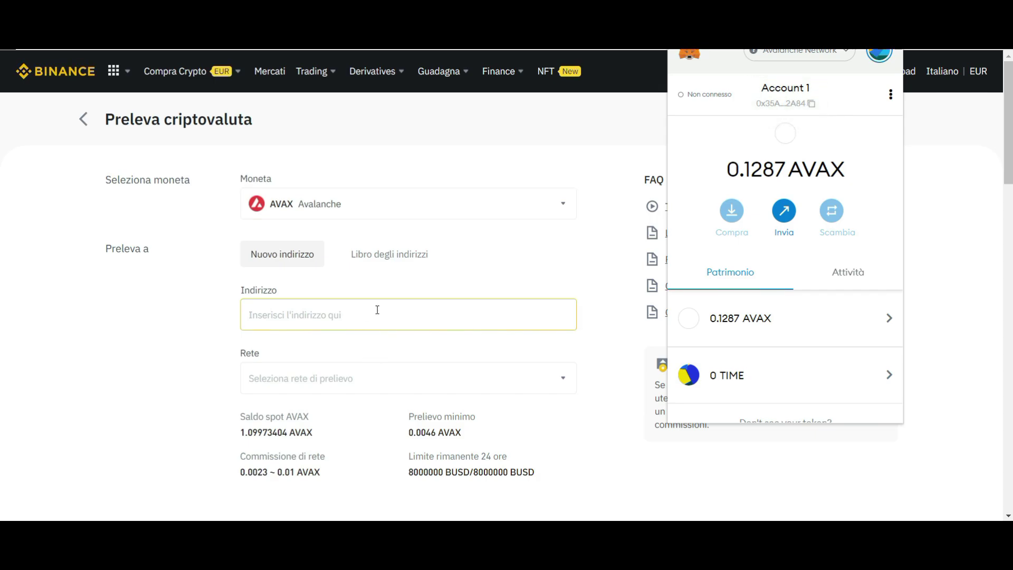
click(275, 315)
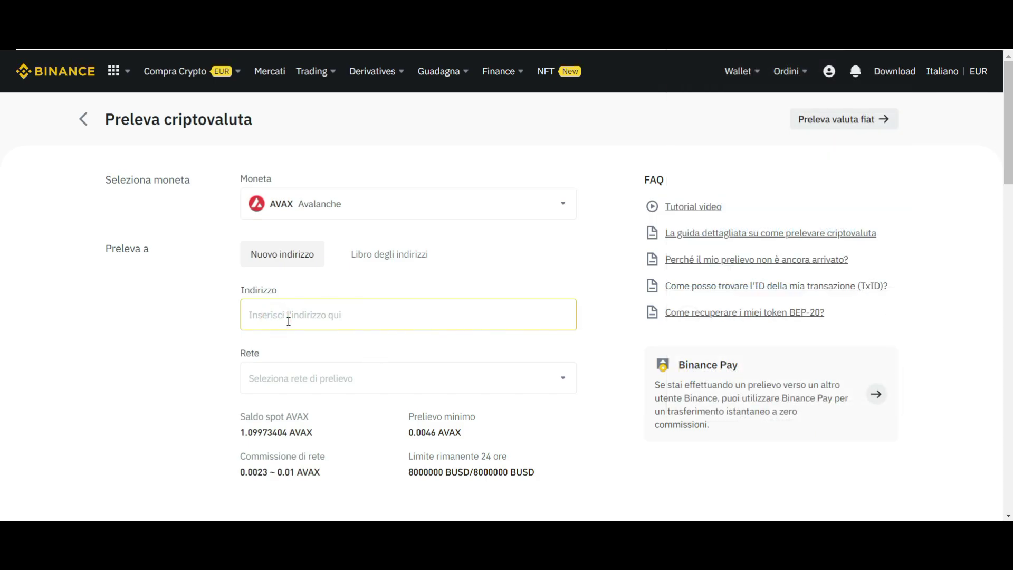
key(ctrl+v)
Select the AVAXC (AVAX C-Chain) network and submit a withdrawal of the maximum AVAX amount from the spot wallet
scroll(412, 306, down, 1)
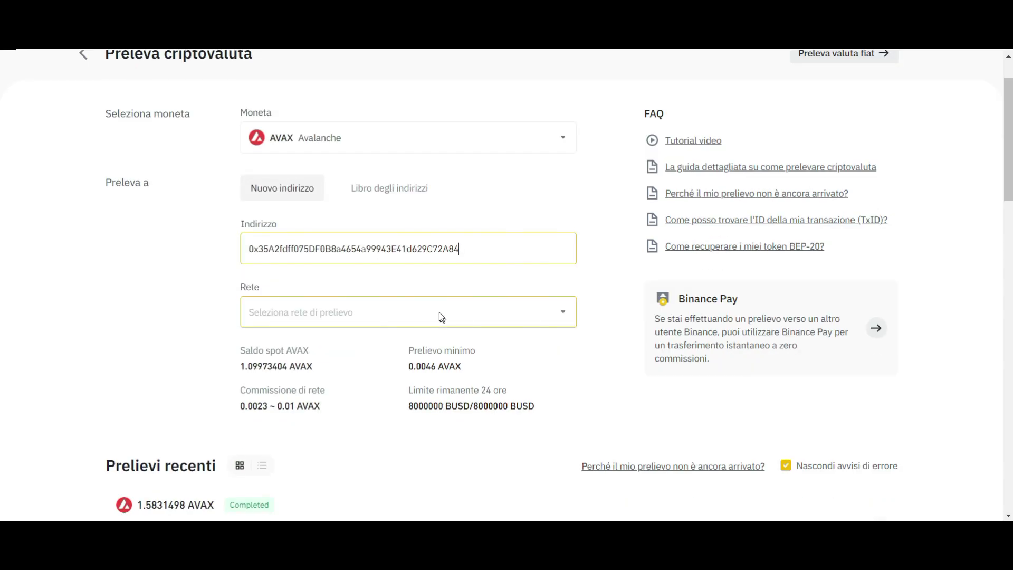
click(397, 315)
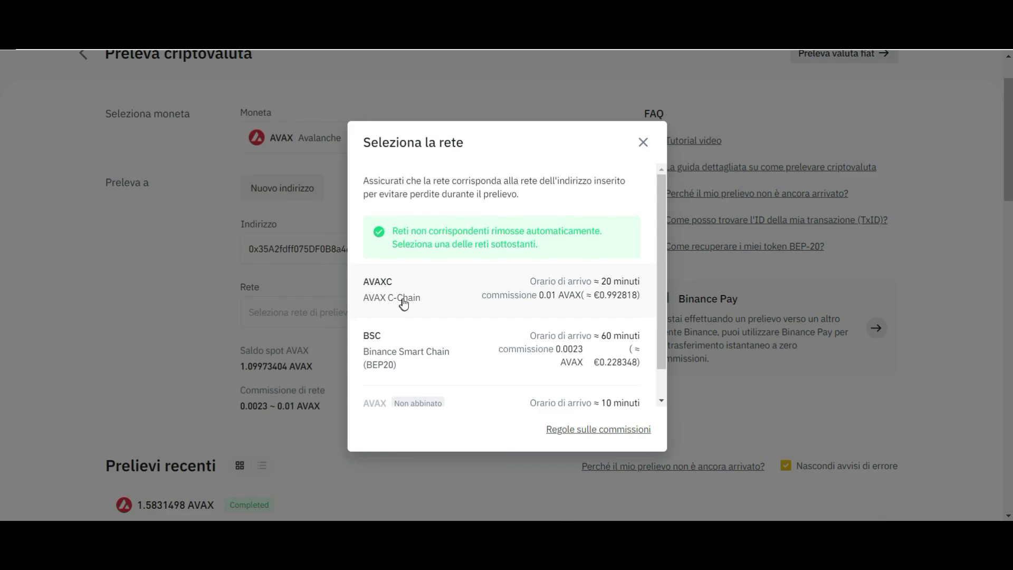
click(405, 299)
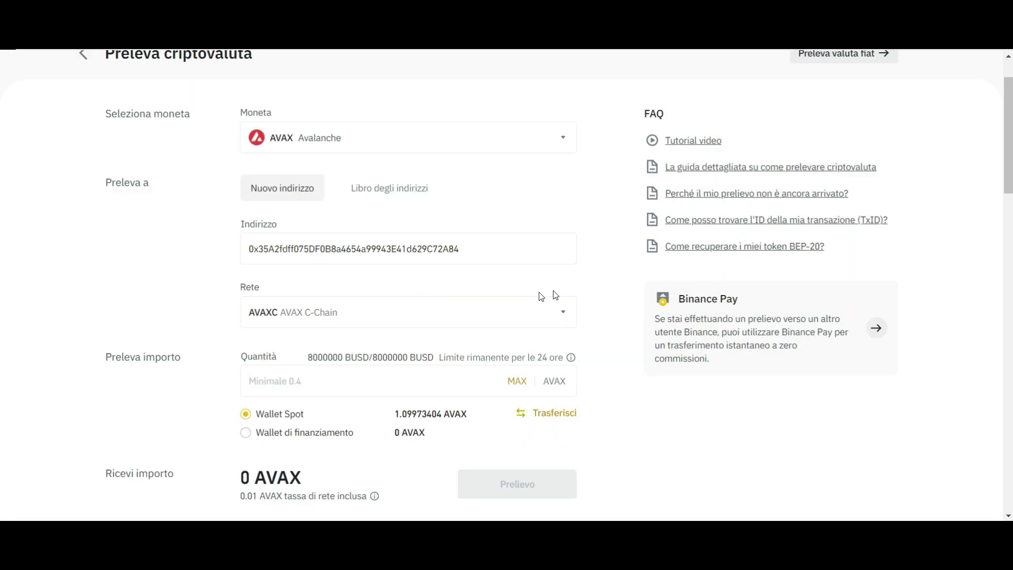
click(518, 382)
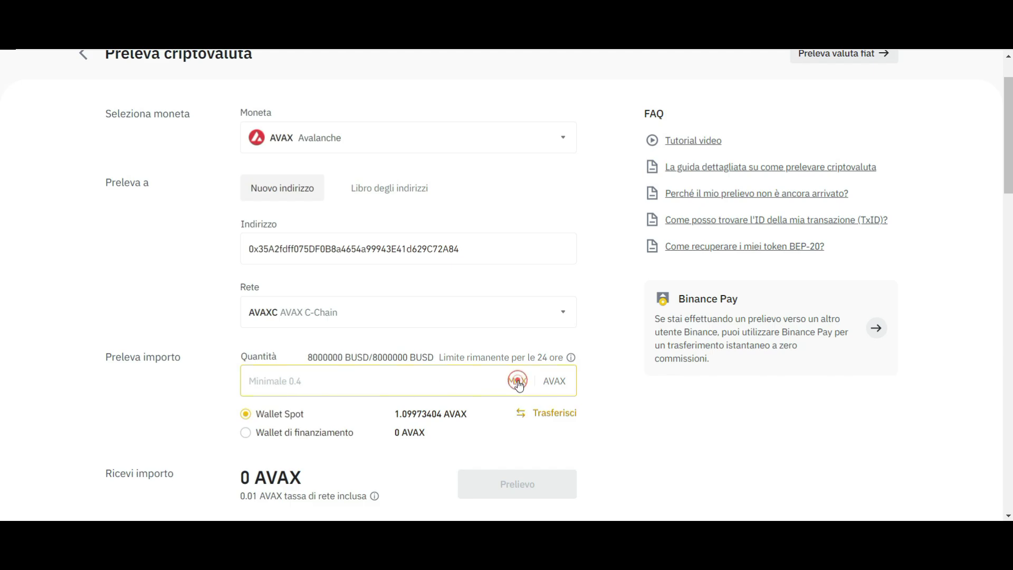
click(531, 490)
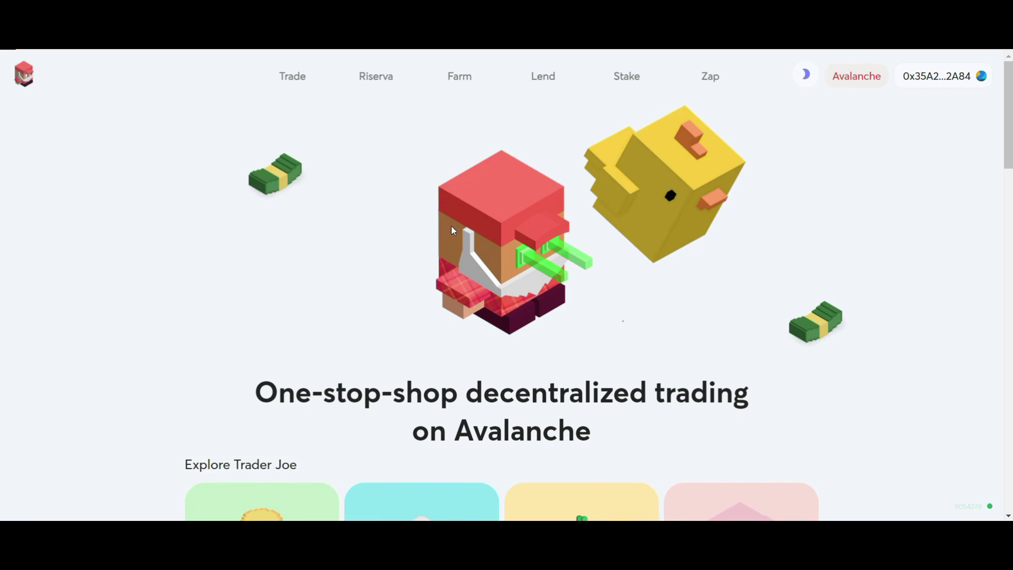
Look over the features on the Trader Joe home page and open its Trade page
scroll(434, 255, down, 6)
scroll(473, 230, down, 5)
scroll(473, 230, up, 10)
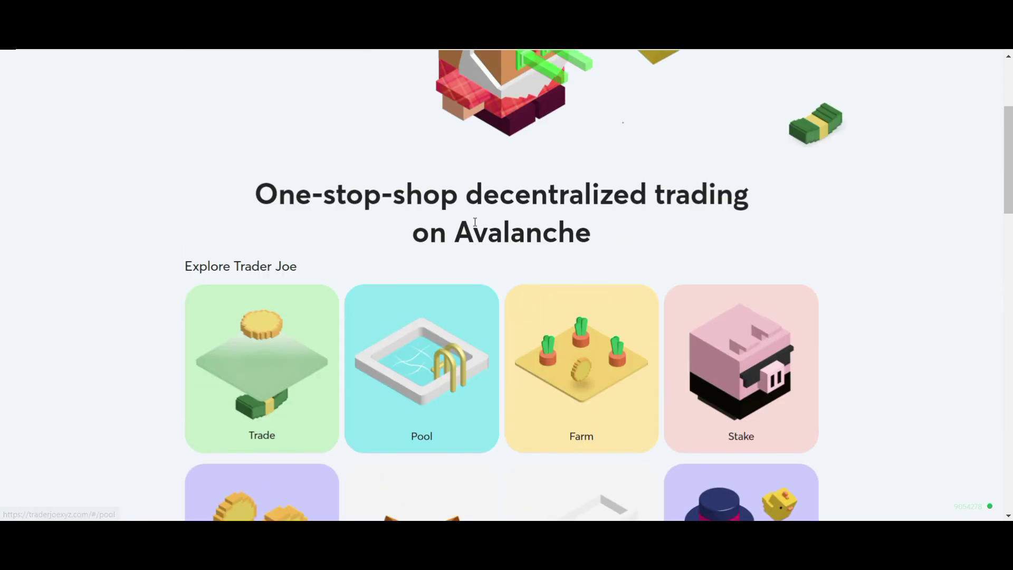
click(290, 81)
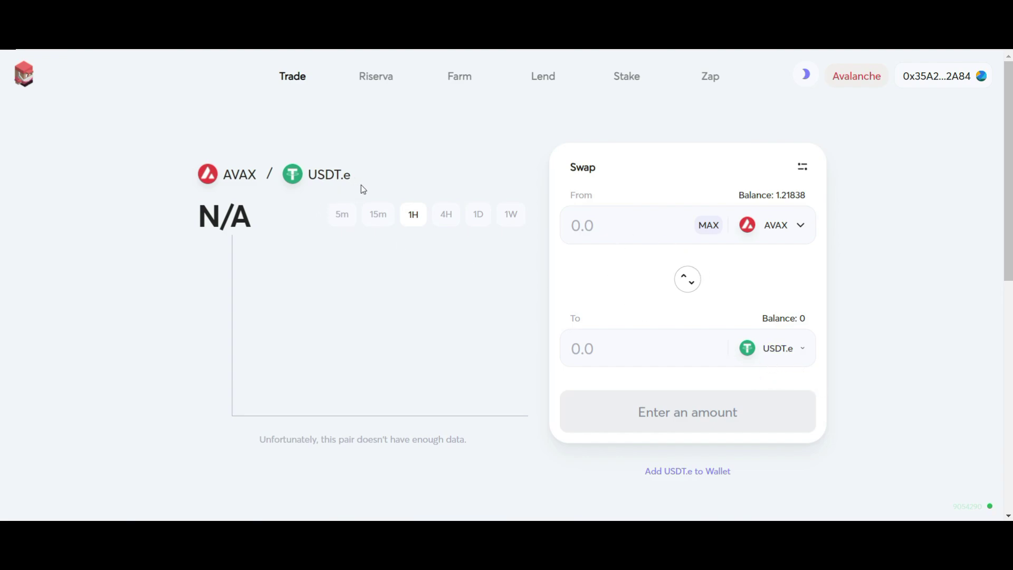
Set the AVAX to USDT.e swap to the maximum available AVAX amount and review the swap details
click(311, 173)
drag(312, 173, 353, 175)
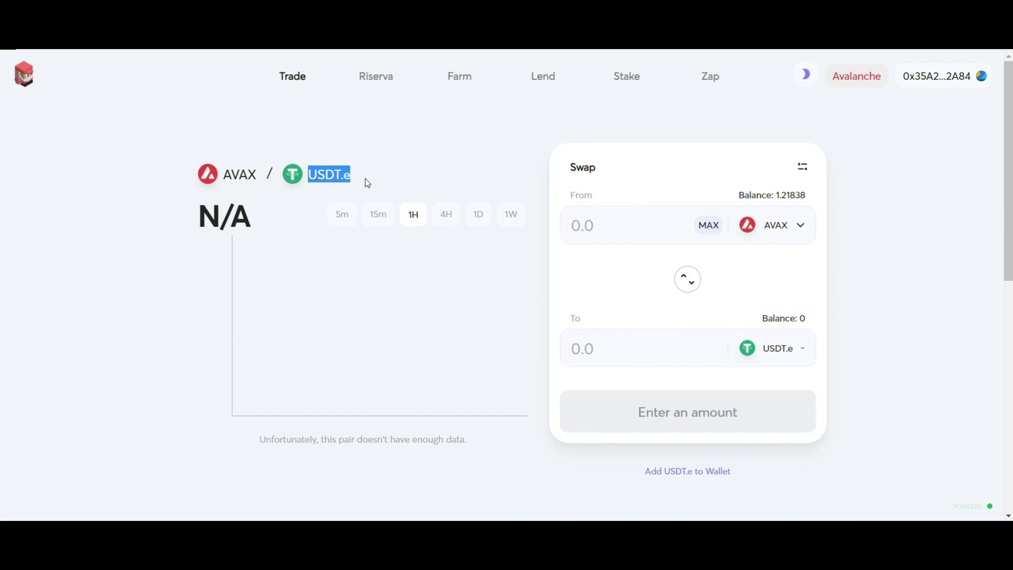
click(410, 167)
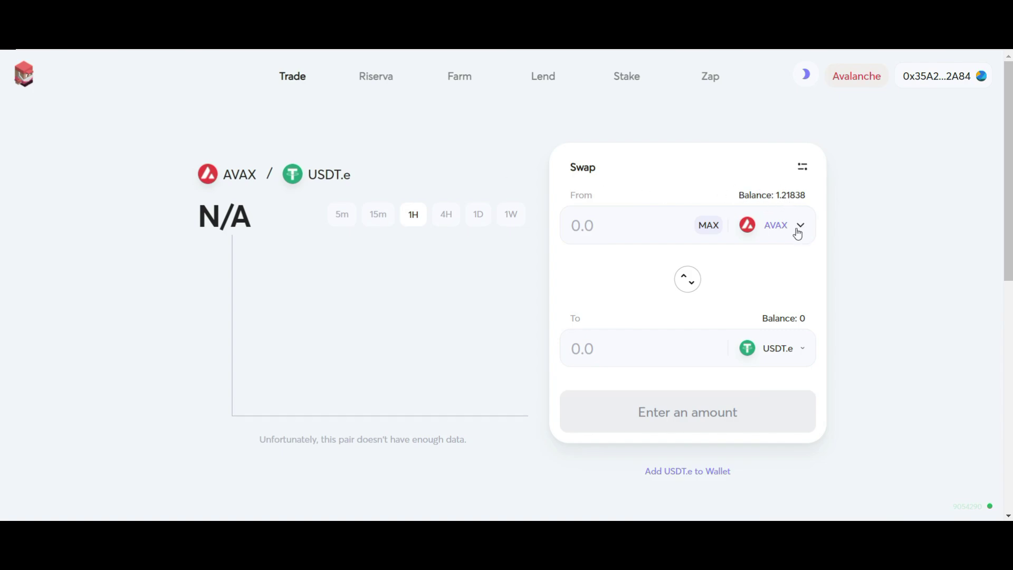
click(708, 227)
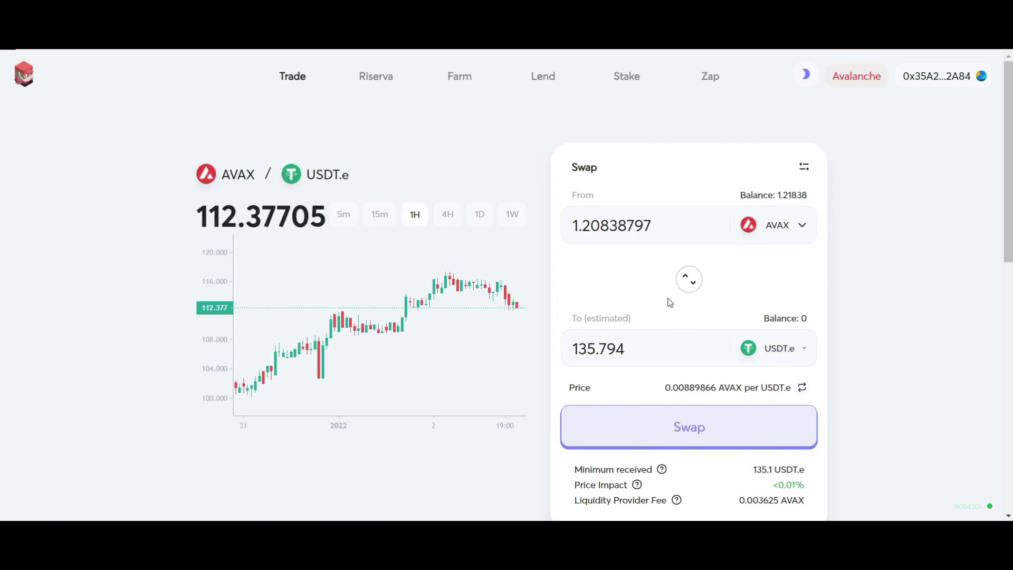
scroll(951, 291, down, 3)
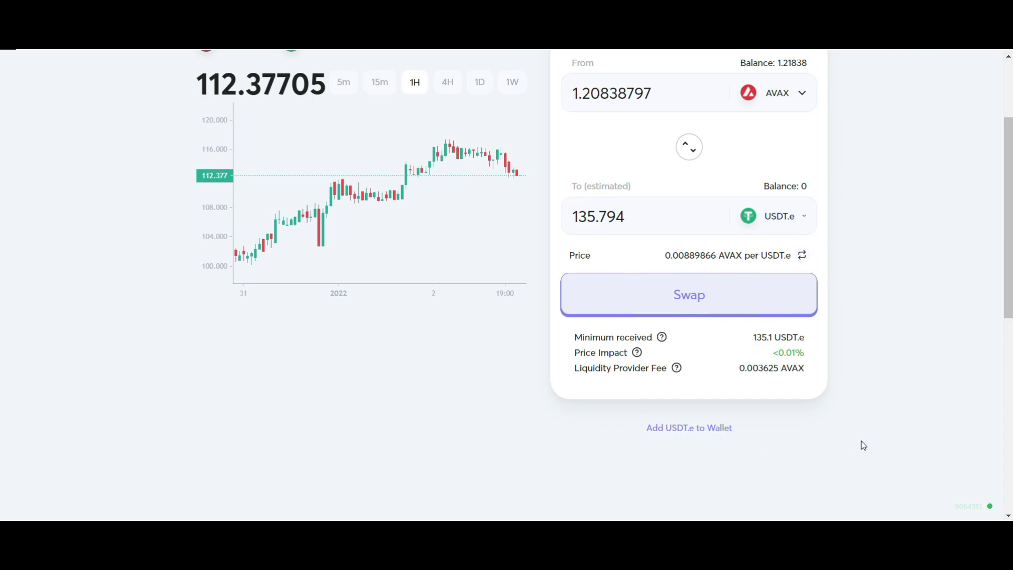
scroll(861, 441, up, 1)
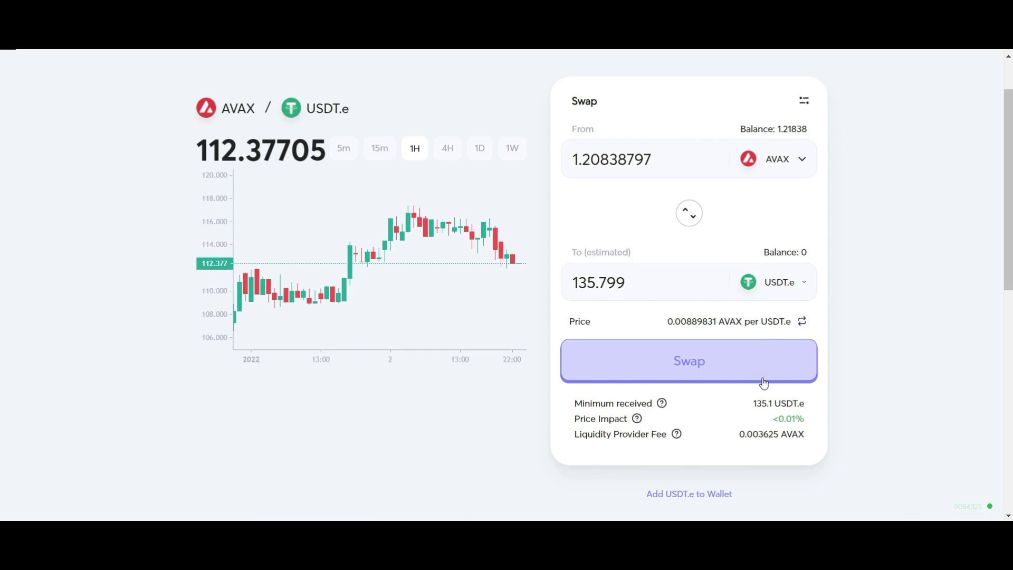
View the list of source tokens, close it, and reverse the swap direction and back to AVAX to USDT.e
click(792, 159)
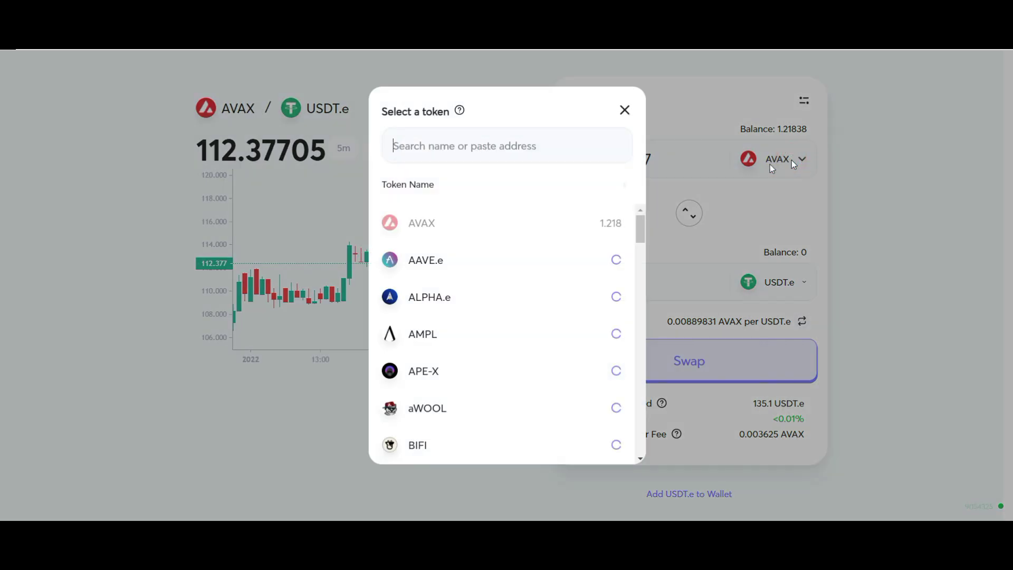
click(623, 115)
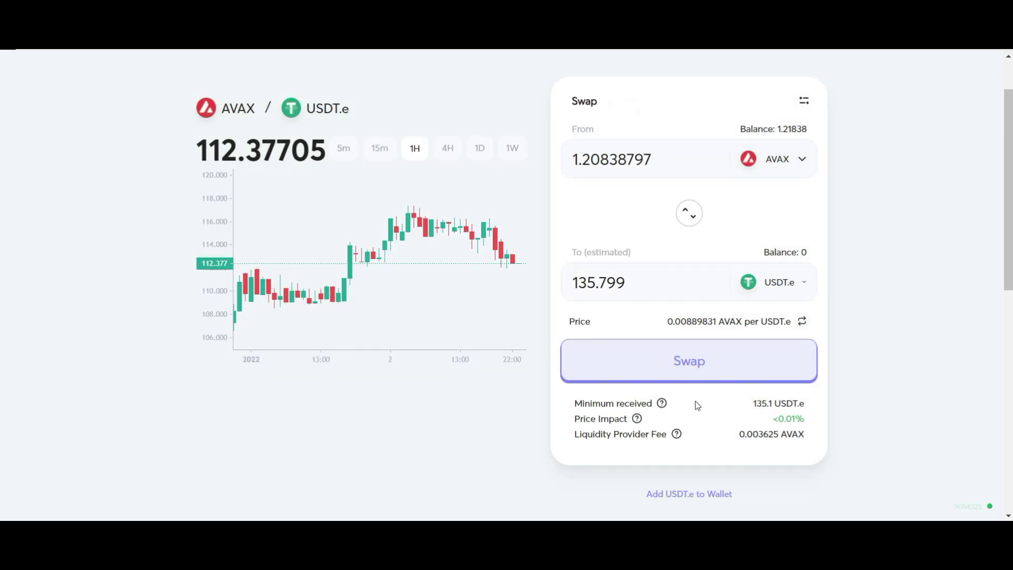
click(693, 213)
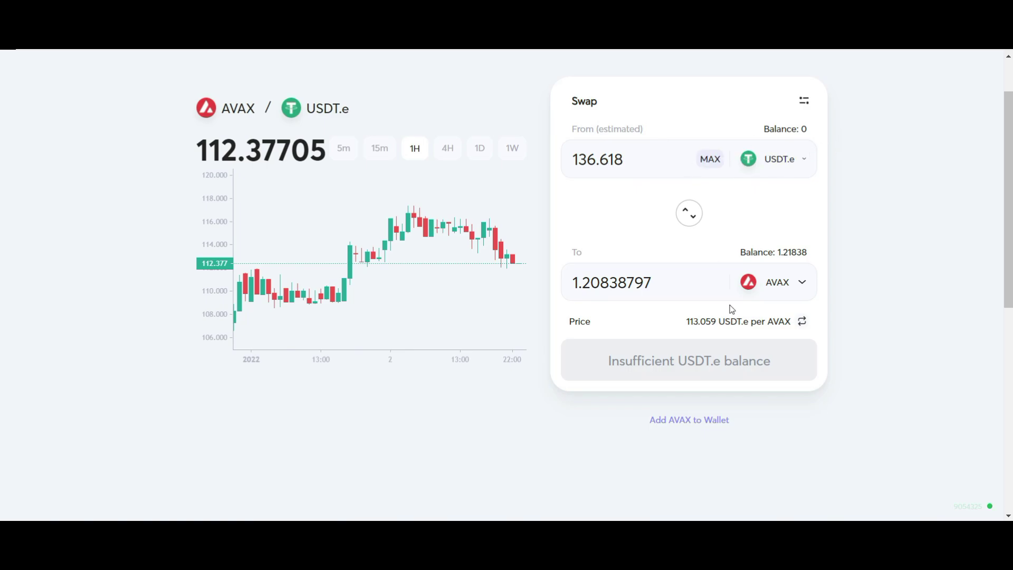
click(693, 214)
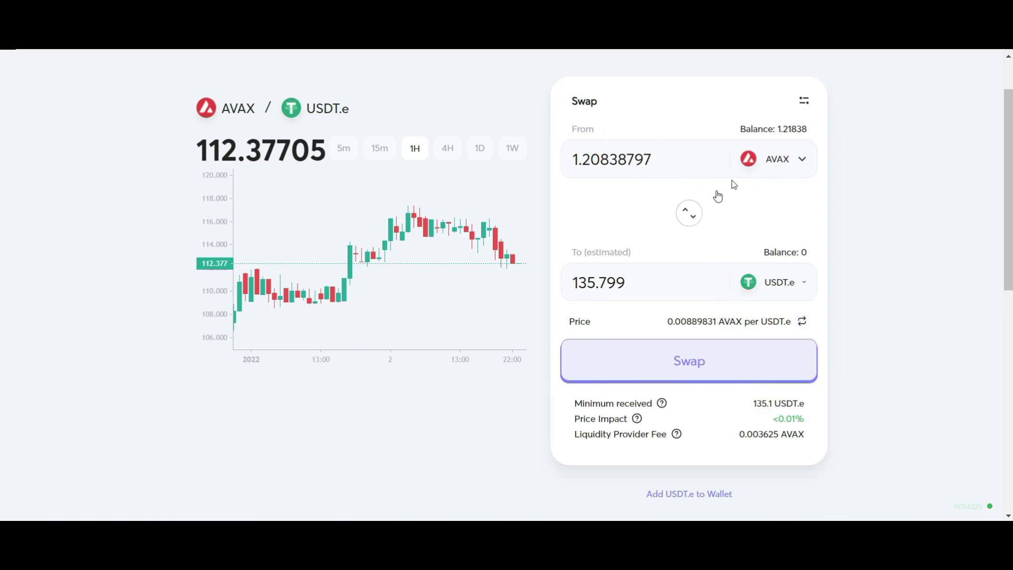
Look through the tokens available as the swap source and close the token list
click(776, 159)
scroll(495, 265, down, 5)
scroll(495, 264, up, 4)
click(625, 111)
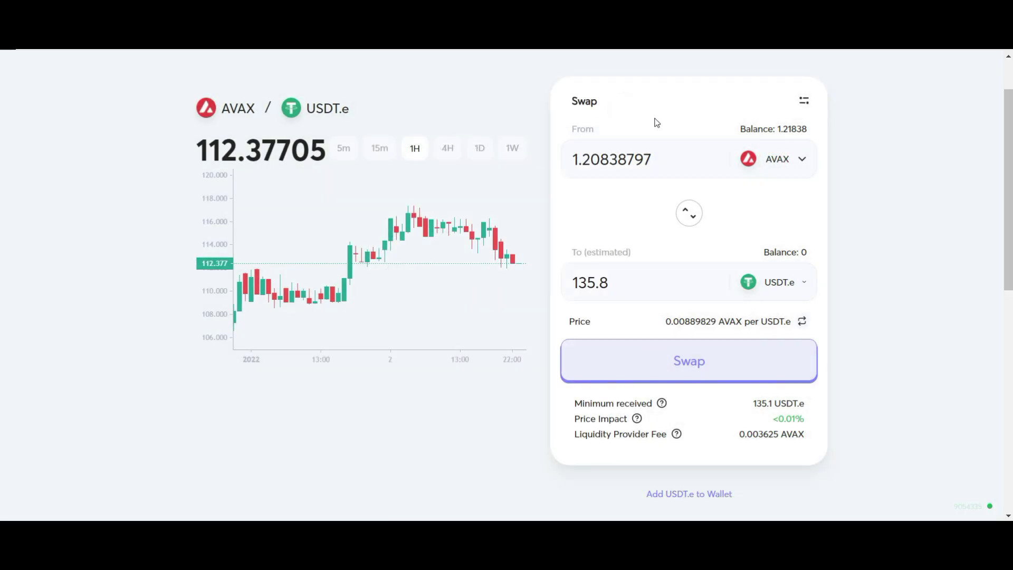
Browse the tokens available as the swap destination, then view the slippage tolerance and transaction deadline settings
click(768, 283)
scroll(537, 229, down, 20)
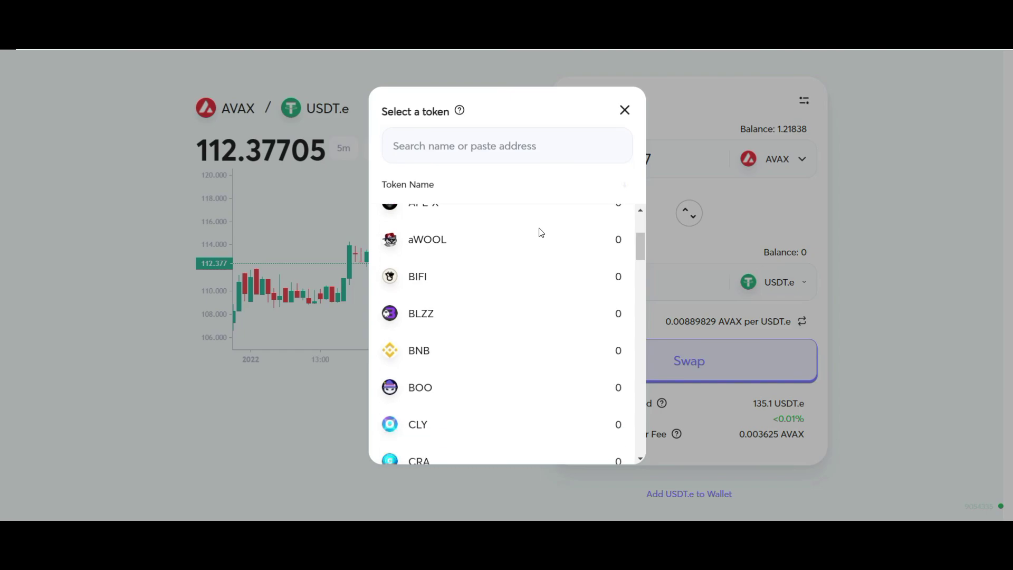
scroll(551, 244, down, 3)
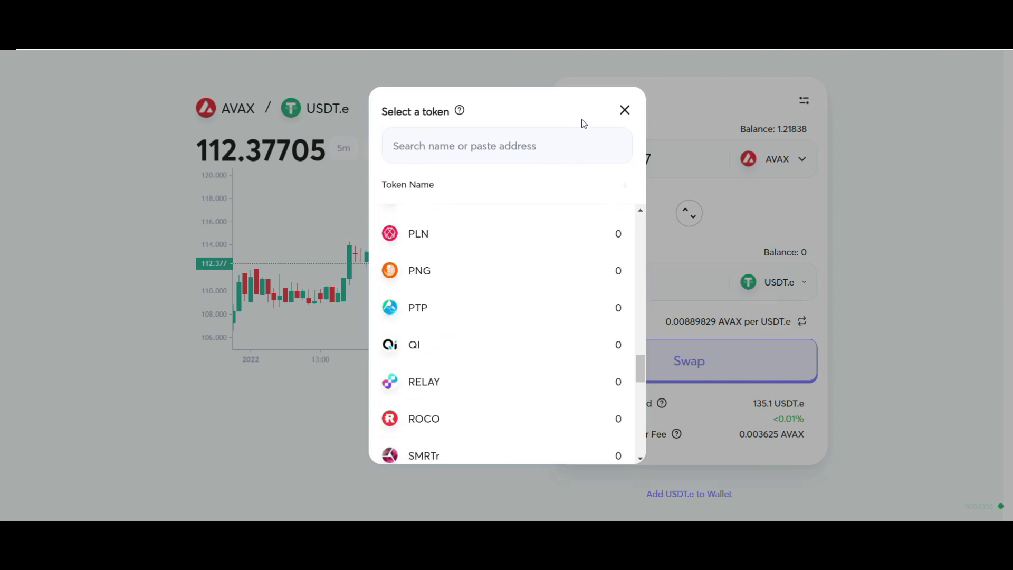
click(625, 110)
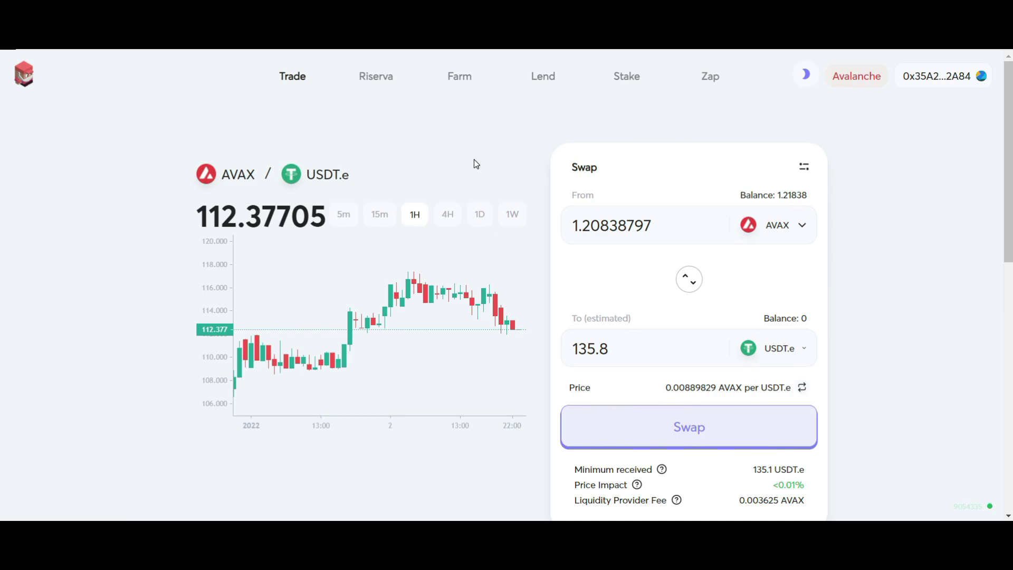
click(803, 176)
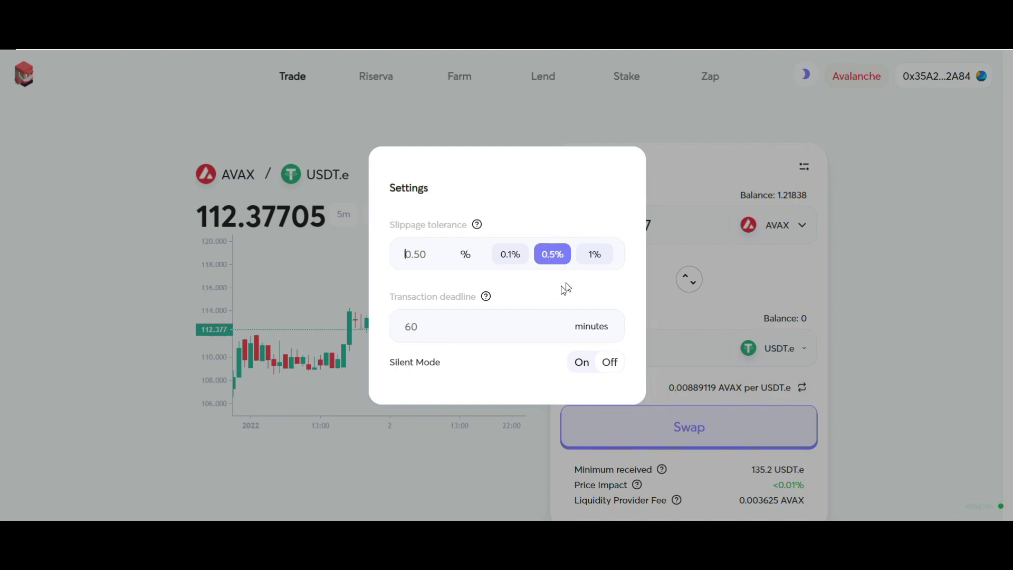
click(402, 82)
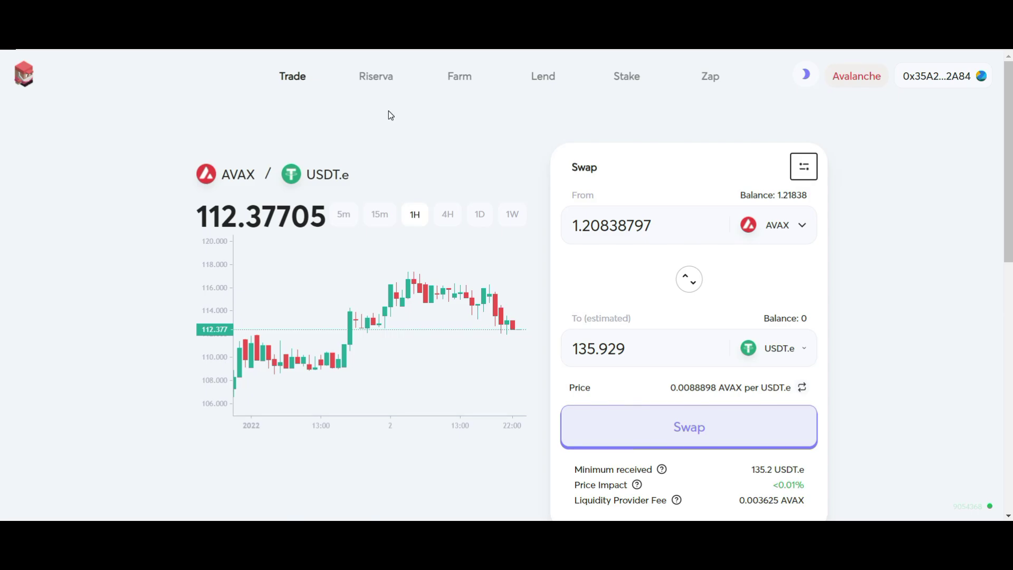
Open the Riserva page and examine the liquidity, 24-hour volume, fees and APR of the top pools
click(377, 77)
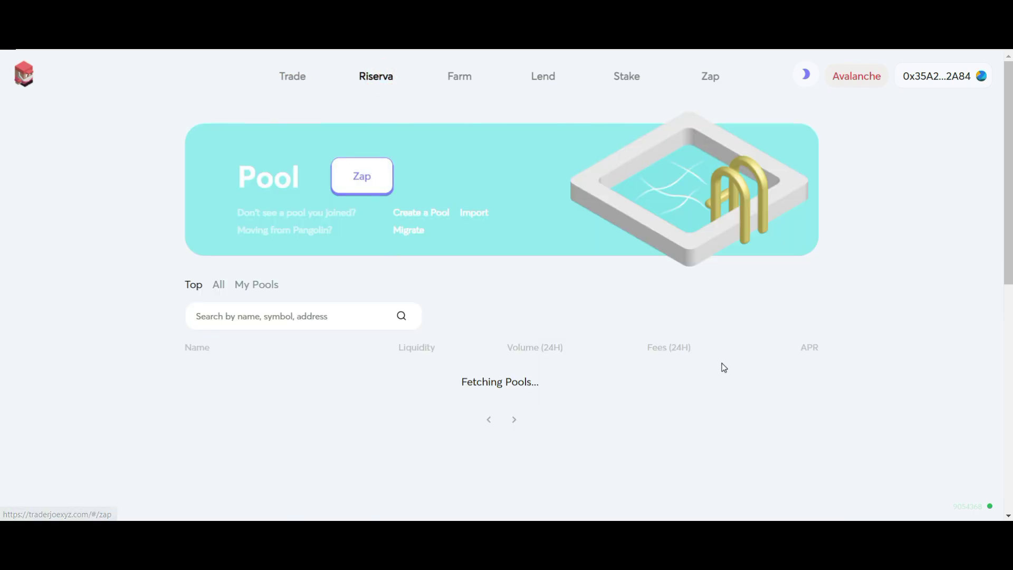
scroll(549, 353, down, 1)
scroll(549, 353, down, 2)
scroll(253, 317, down, 5)
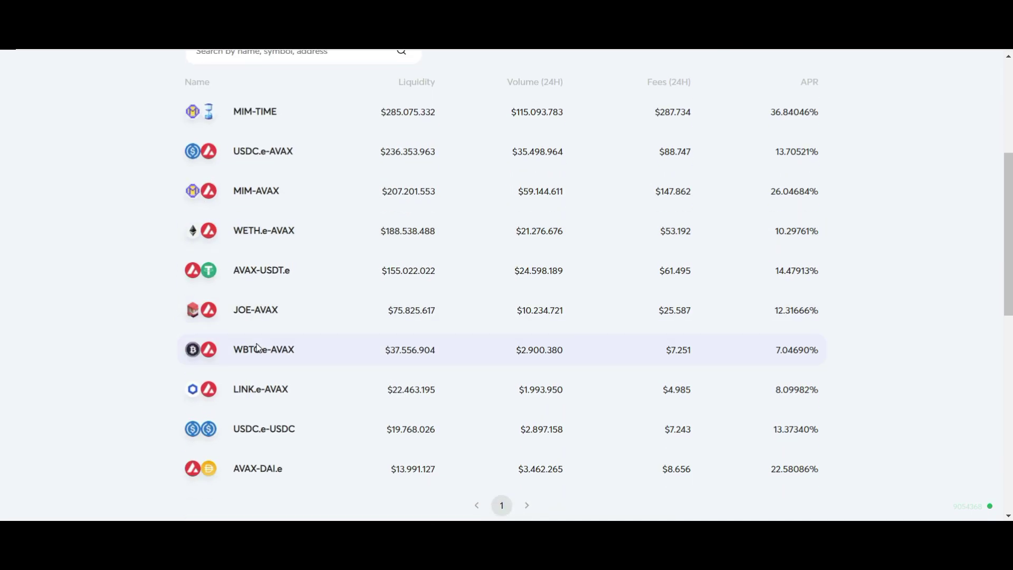
scroll(259, 358, up, 8)
scroll(254, 323, down, 4)
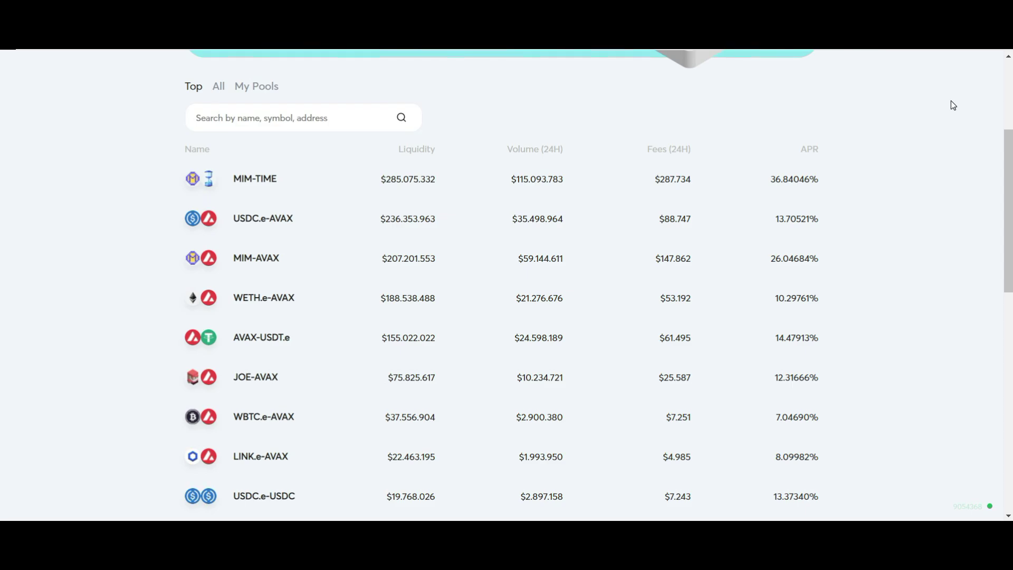
scroll(953, 104, up, 1)
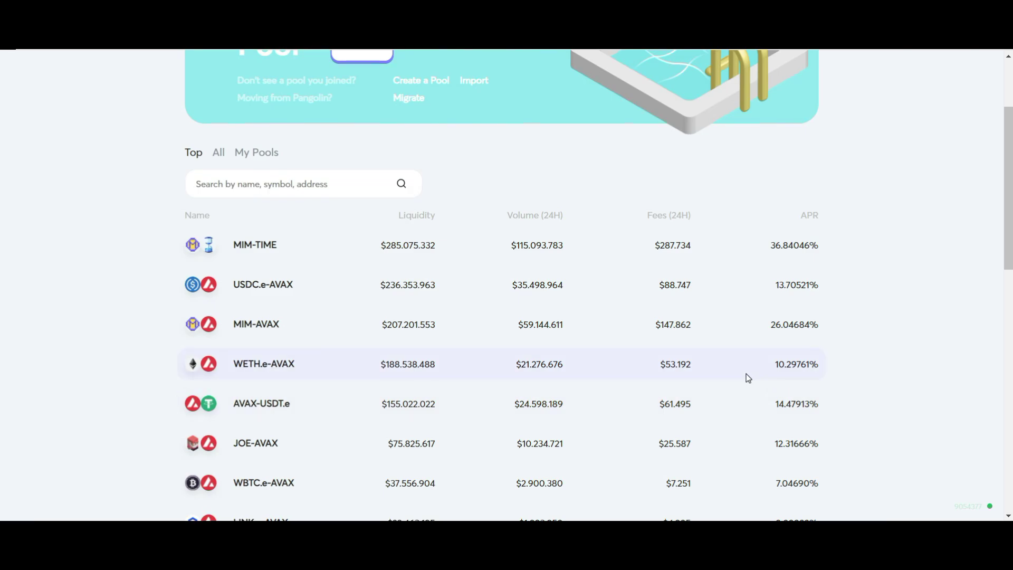
scroll(136, 205, up, 3)
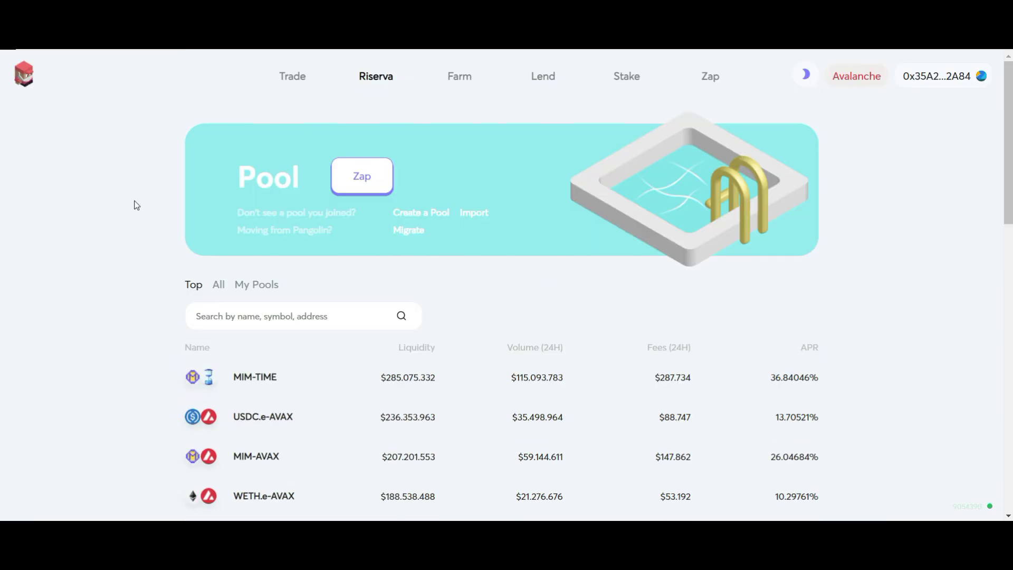
List all liquidity pools, look through them, and switch the list to My Pools
scroll(197, 288, down, 1)
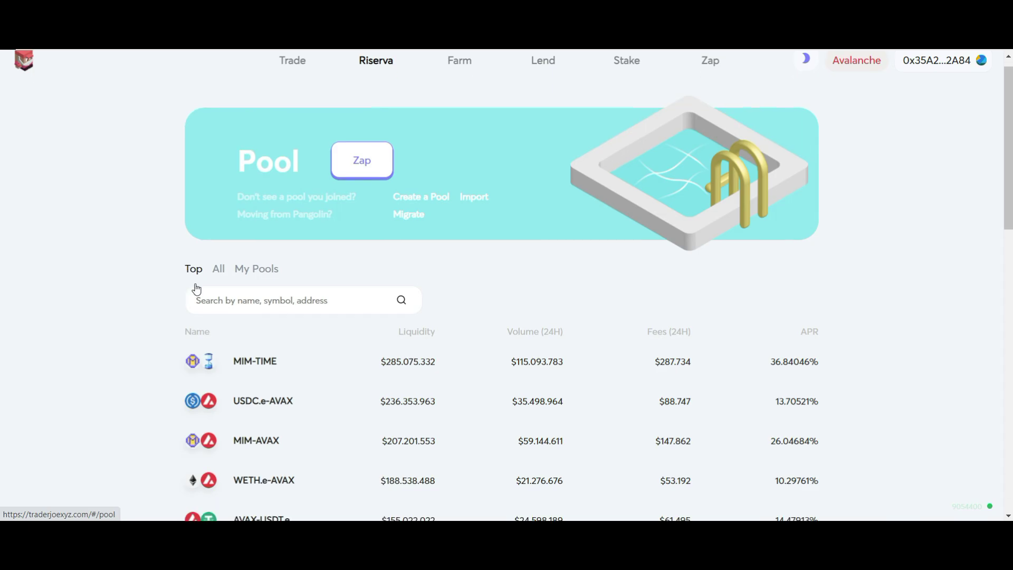
scroll(196, 288, down, 2)
click(215, 156)
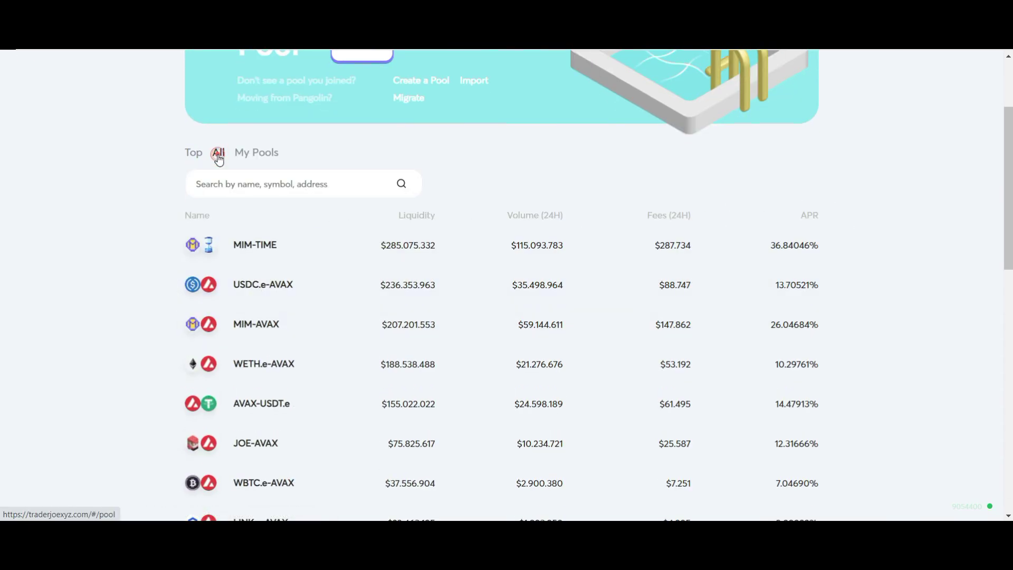
scroll(681, 238, down, 5)
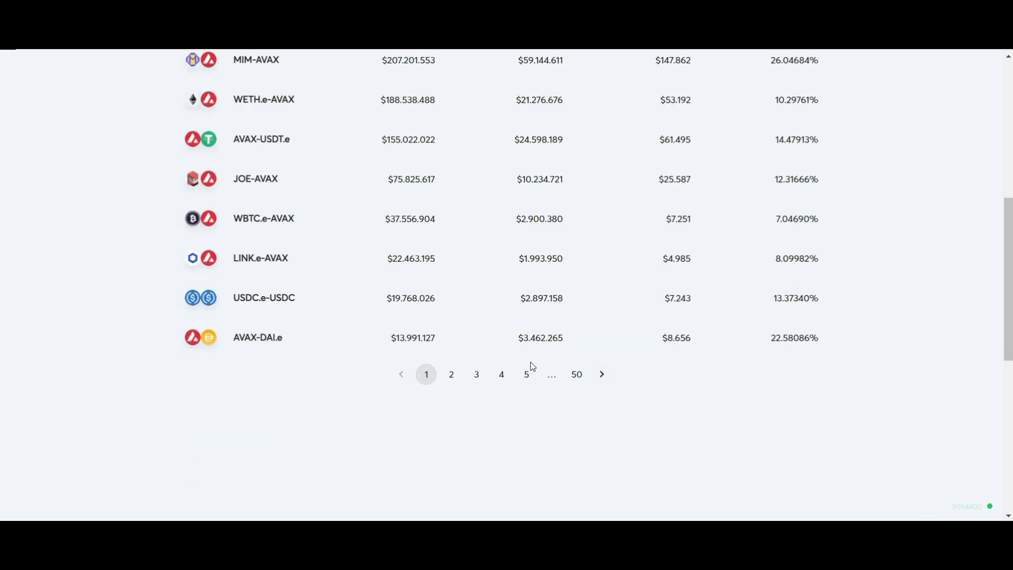
scroll(531, 362, up, 8)
click(255, 287)
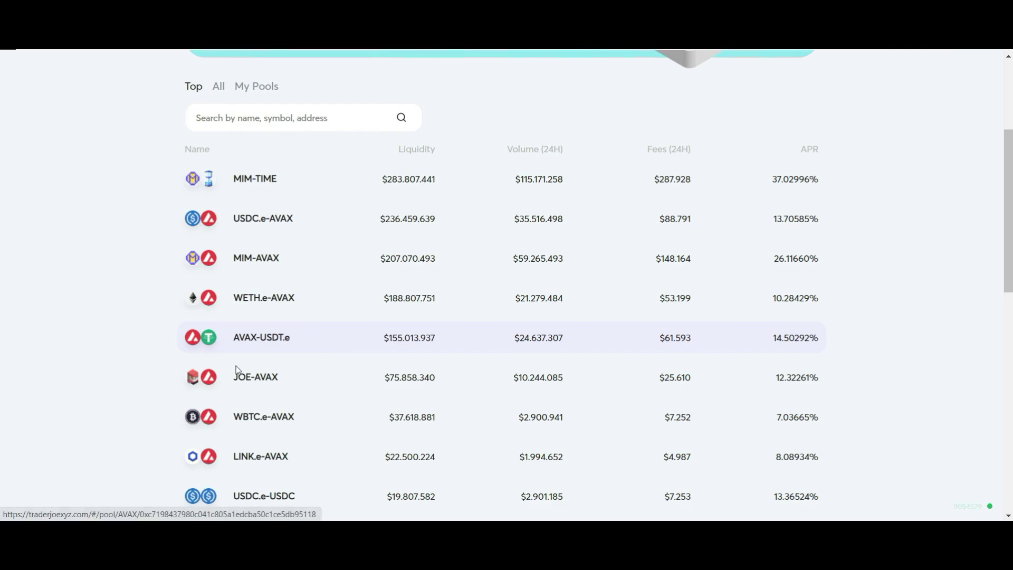
Open the JOE-AVAX pool from the top pools and set the JOE amount to add to 30
click(249, 370)
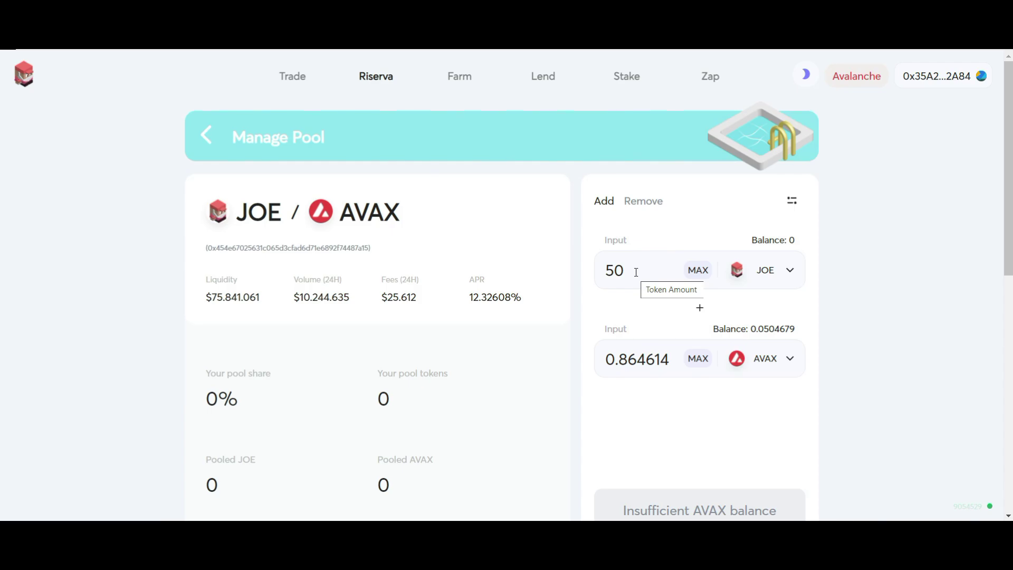
double_click(651, 265)
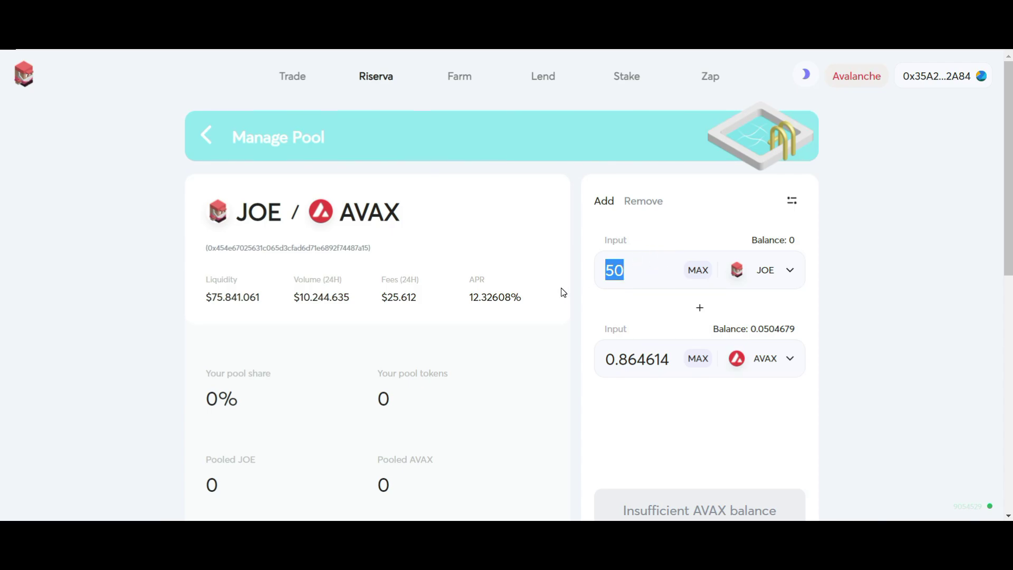
text(30)
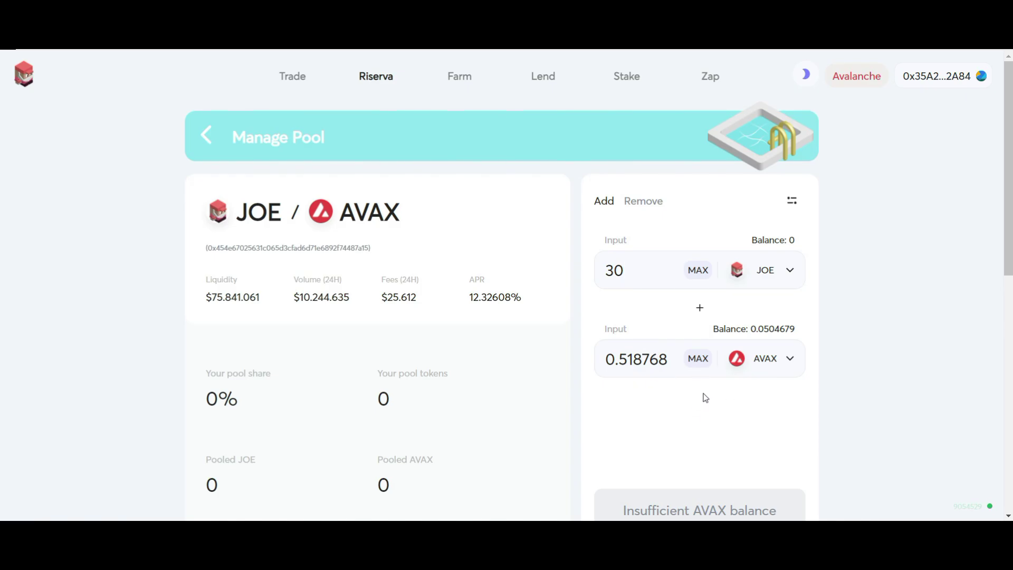
scroll(705, 399, down, 2)
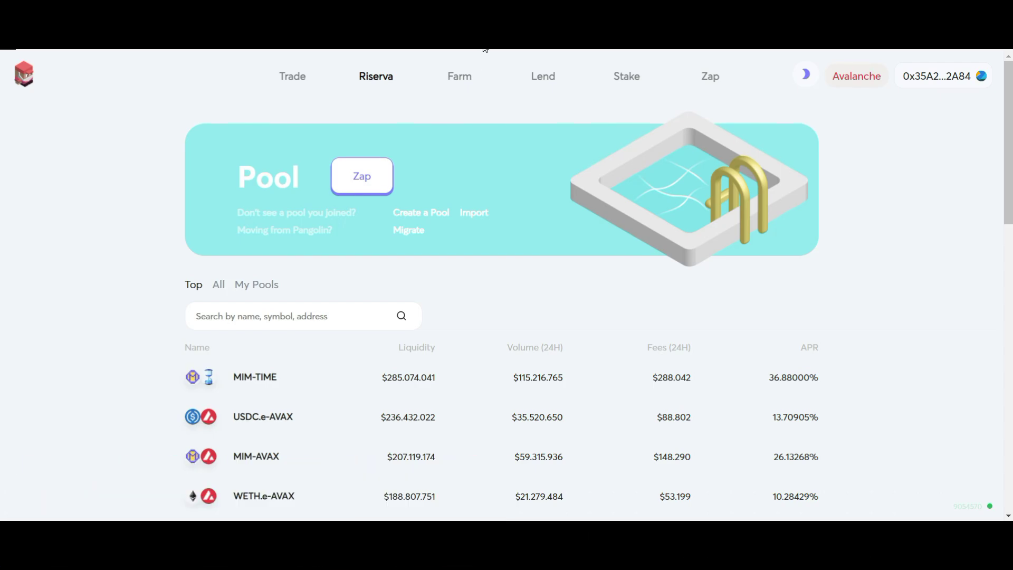
Open the Farm page, view the PTP-AVAX farm's staking details and LP token balance, and return to the farm list
click(460, 80)
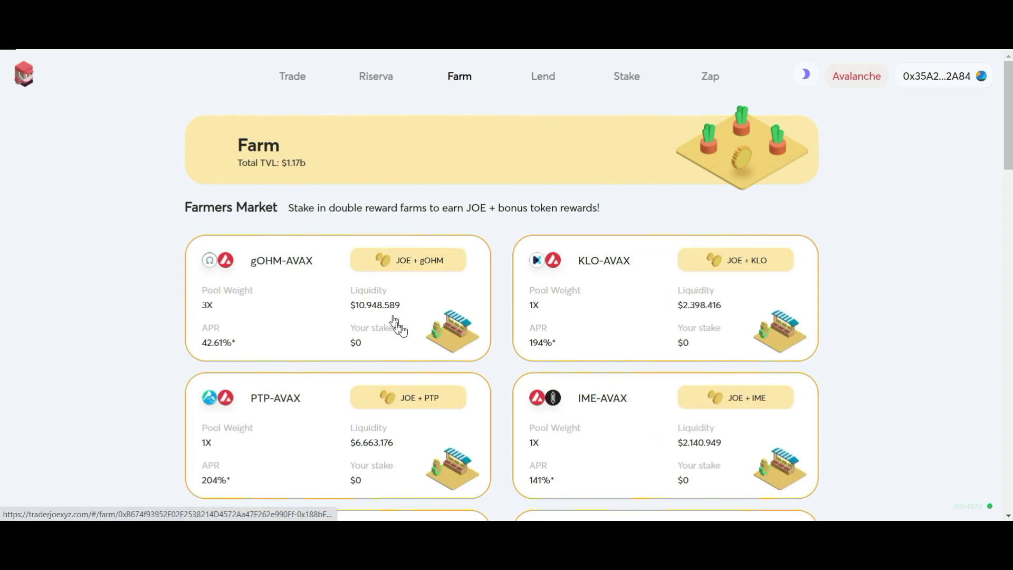
scroll(380, 349, down, 1)
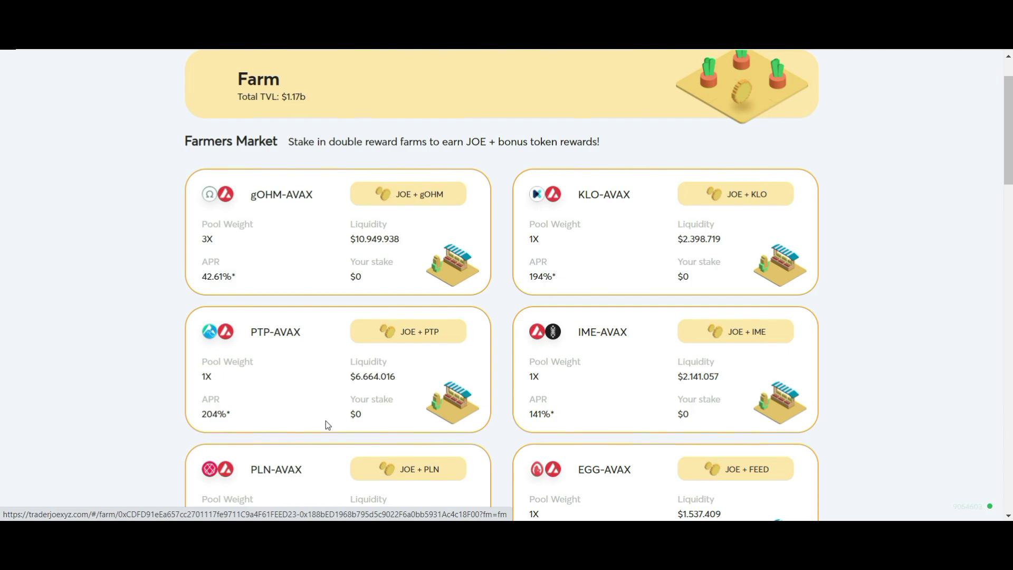
scroll(325, 420, up, 1)
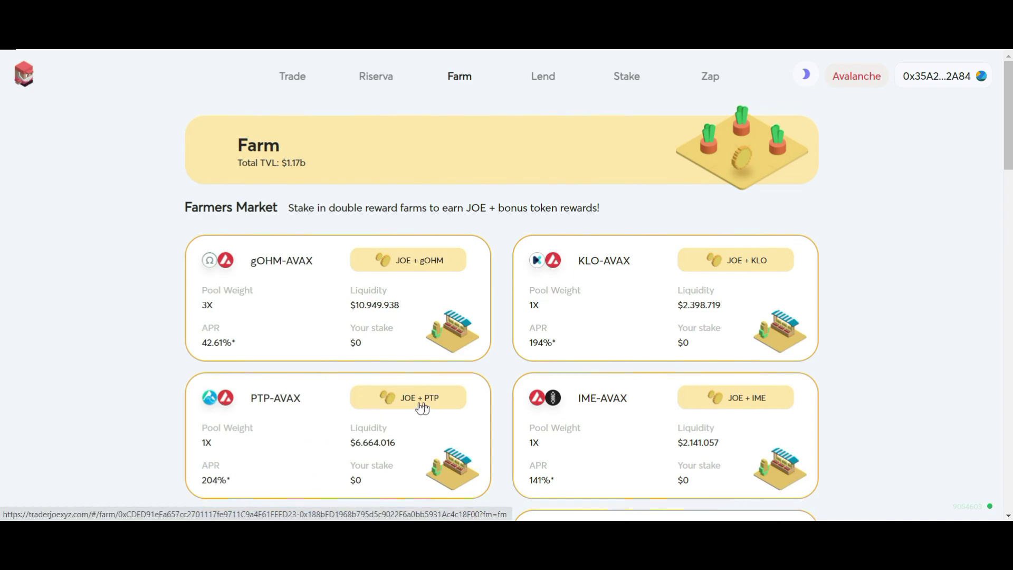
click(397, 399)
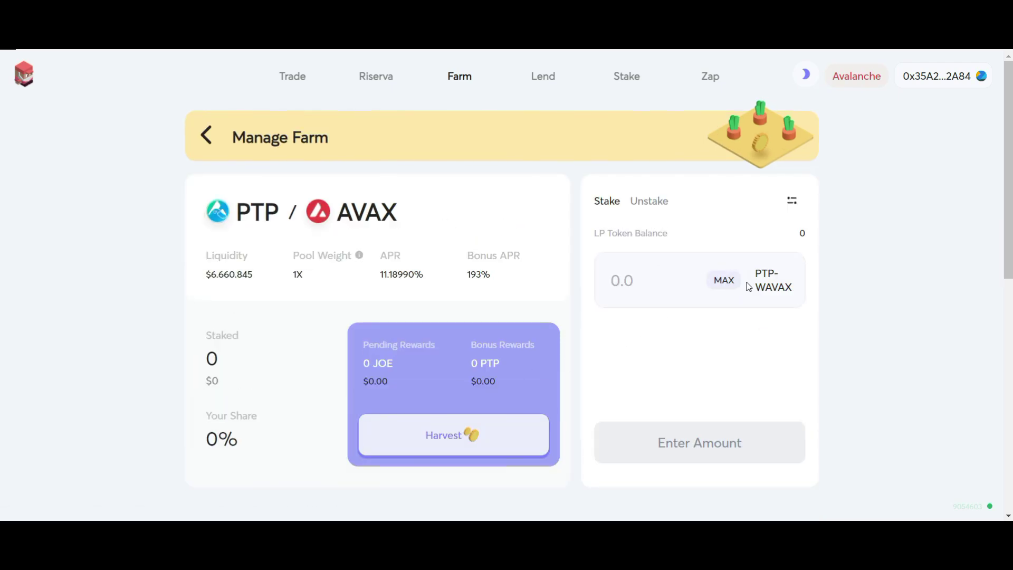
drag(592, 234, 712, 235)
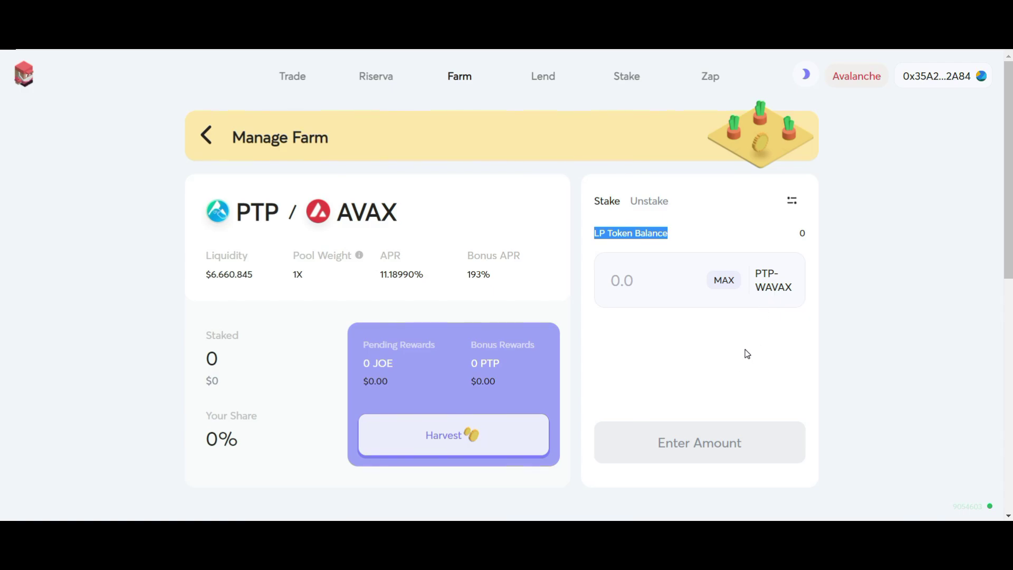
click(207, 135)
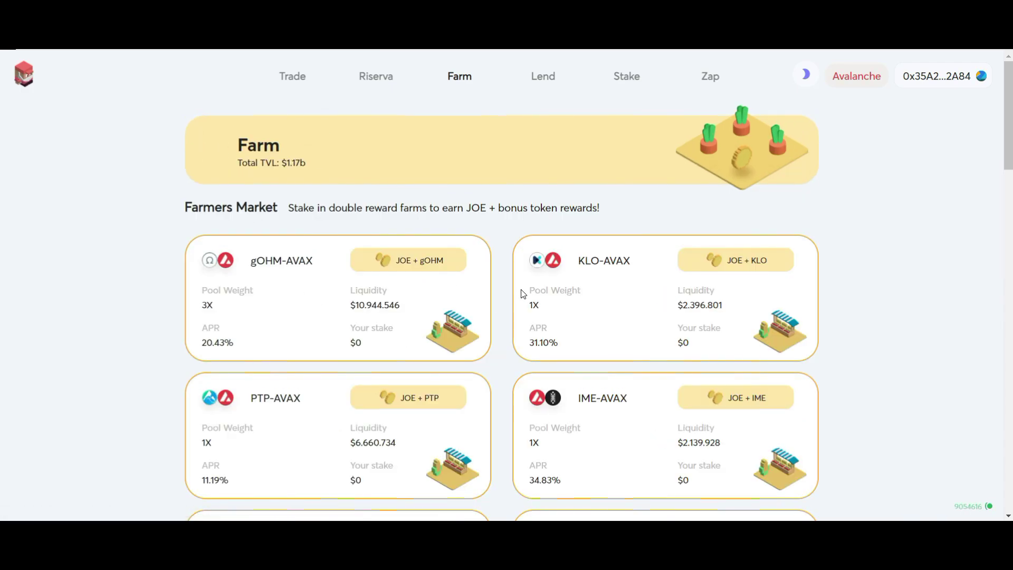
Examine the Farmers Market double-reward farms and filter the full farm list to Stablecoin Farms
scroll(441, 430, down, 1)
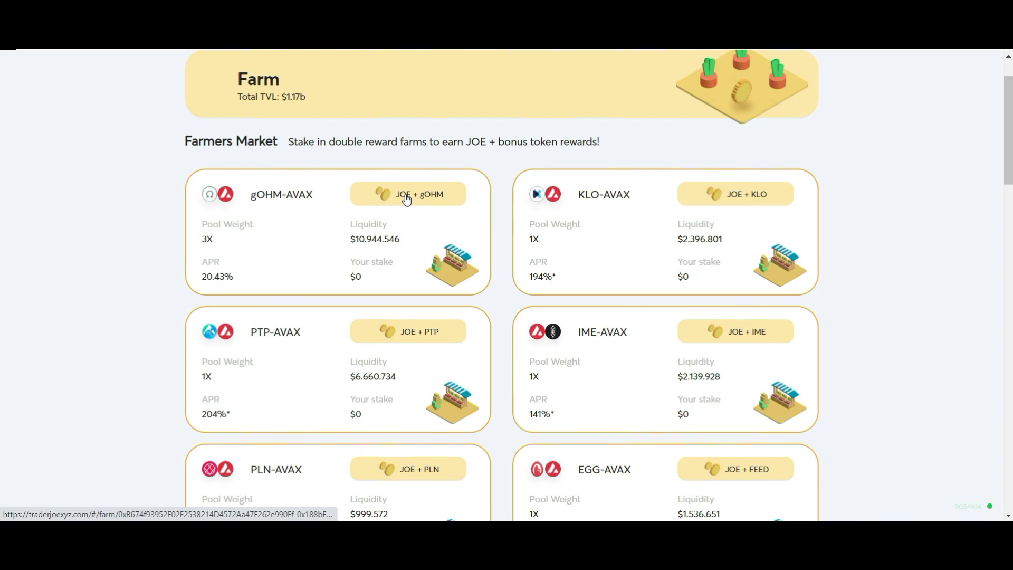
drag(496, 141, 615, 140)
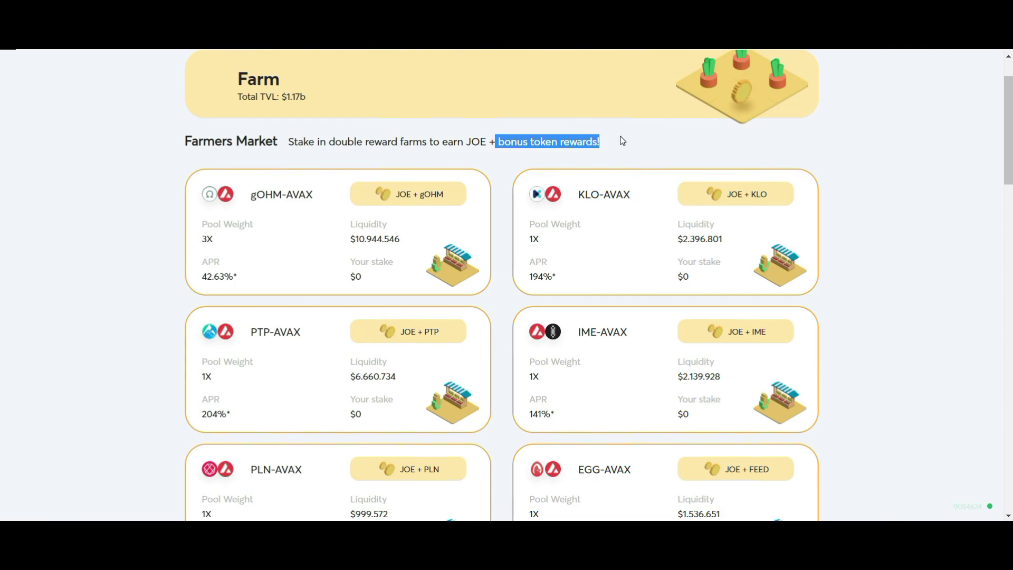
scroll(623, 141, down, 5)
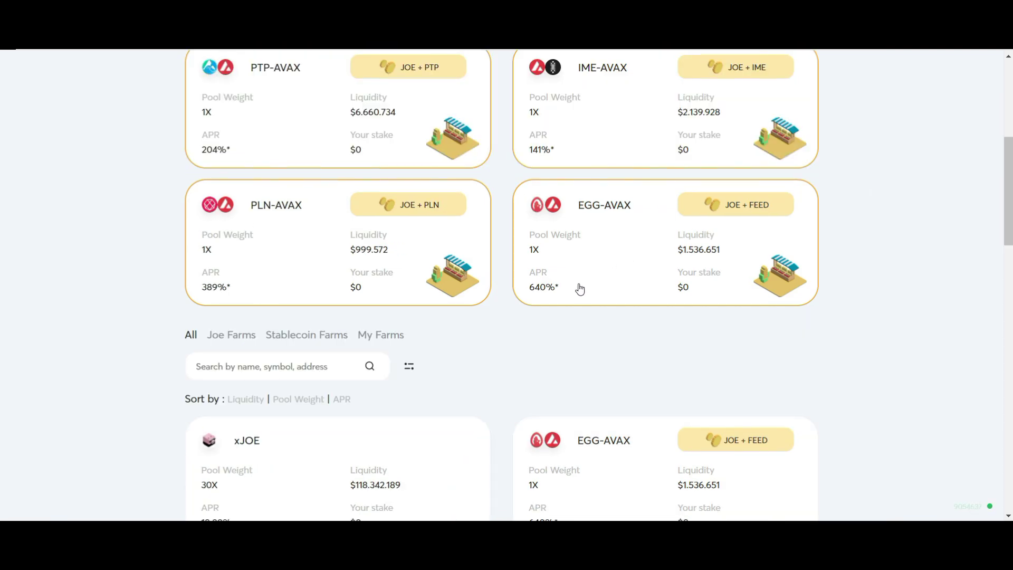
scroll(310, 335, down, 3)
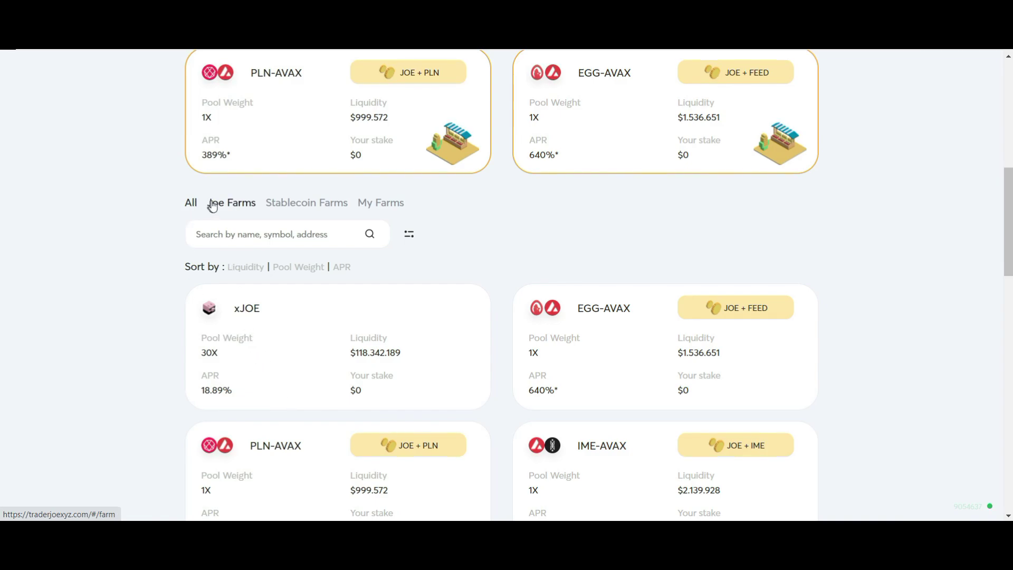
click(299, 210)
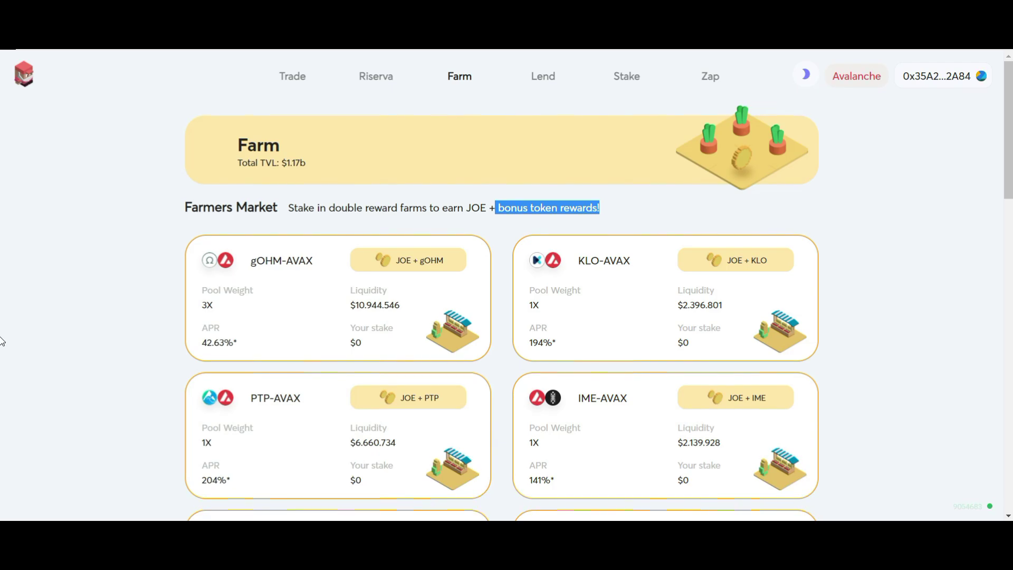
Open the Lend page and look over the supply and borrow overview and the deposited and borrowed token lists
click(536, 80)
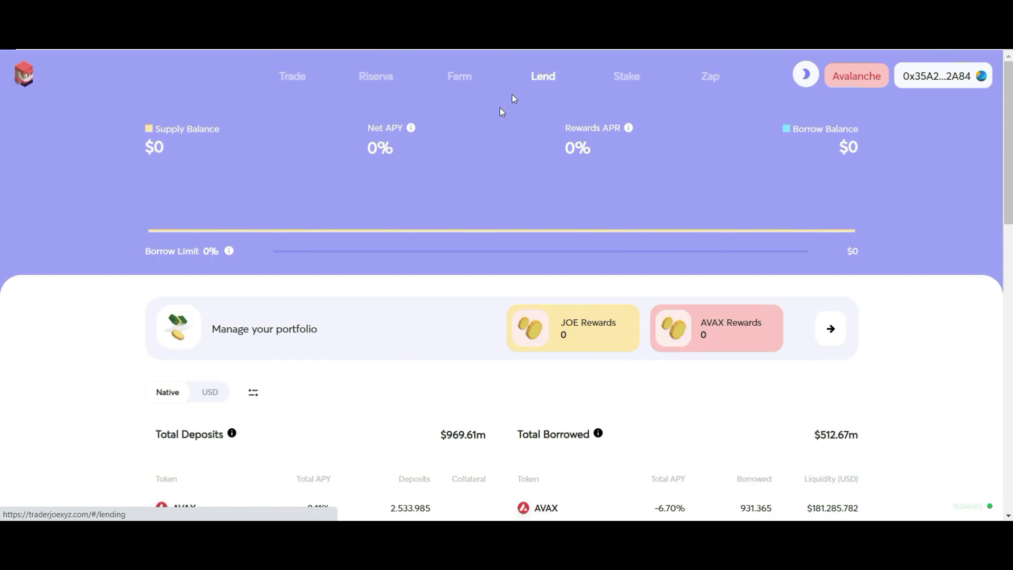
scroll(447, 234, down, 3)
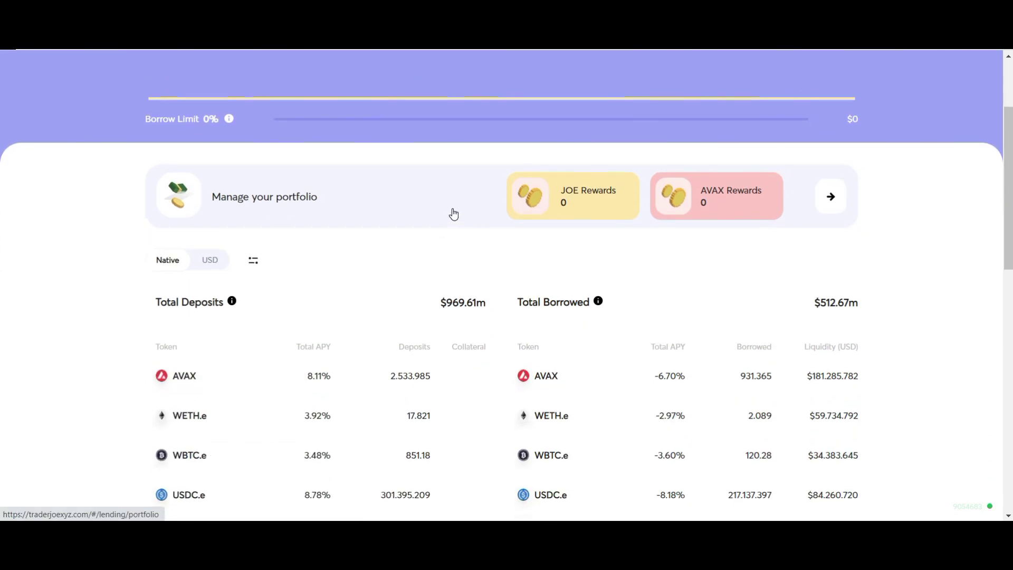
scroll(454, 213, up, 3)
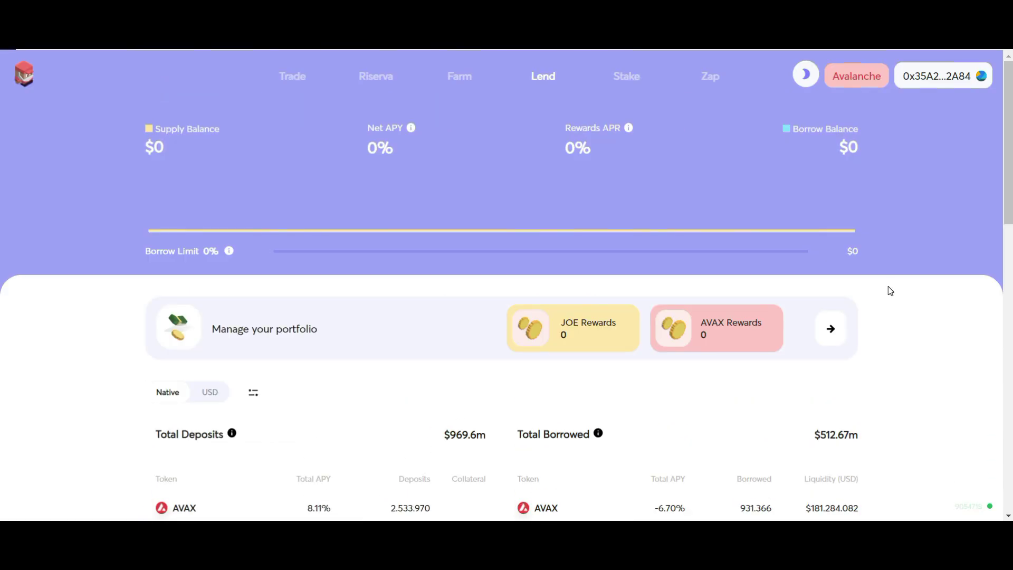
scroll(889, 290, down, 2)
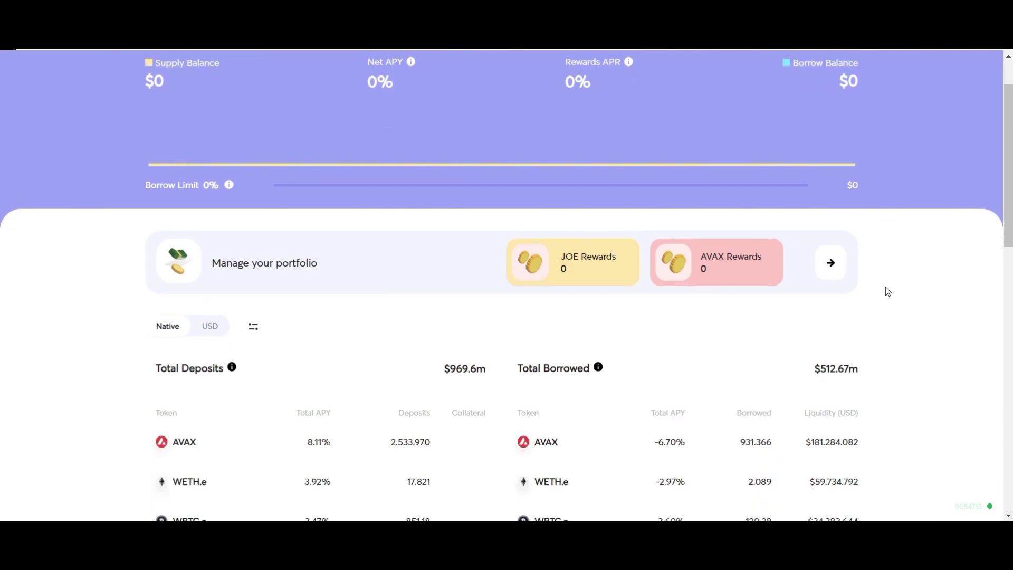
scroll(889, 290, down, 2)
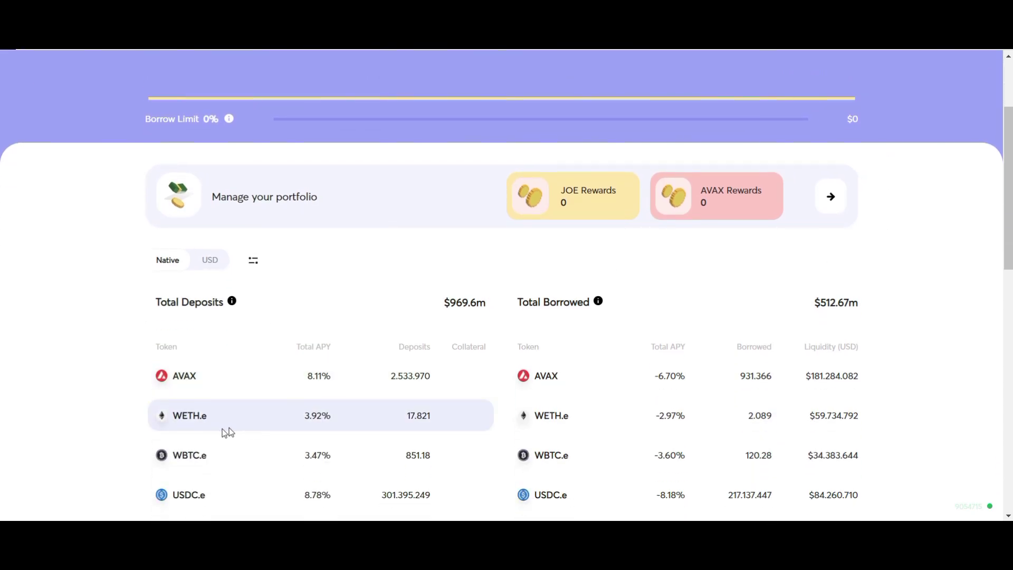
Look over the Lend page's deposited and borrowed token lists, view the AVAX deposit details, and return to the lists
scroll(276, 363, down, 4)
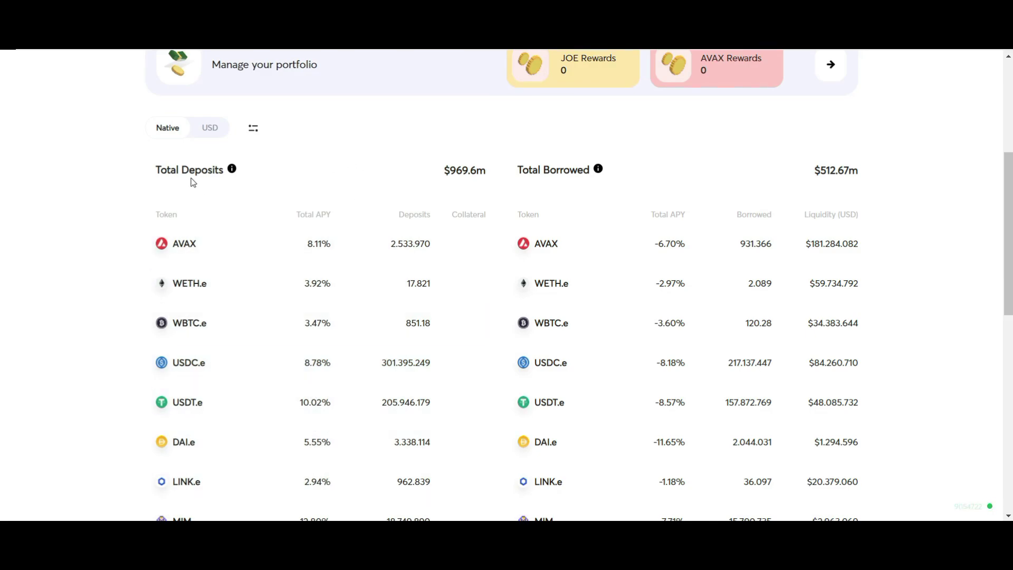
scroll(195, 304, down, 5)
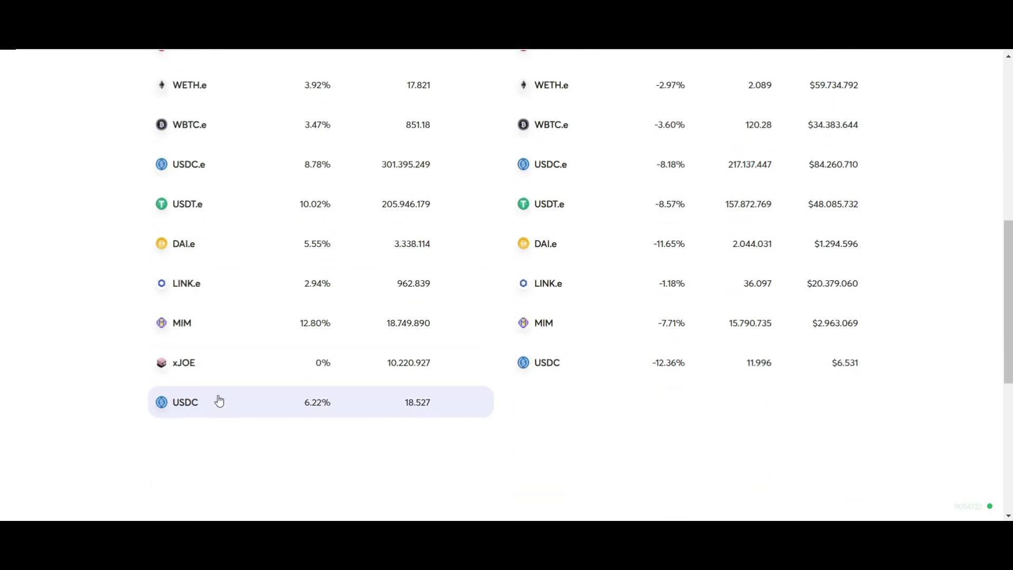
scroll(219, 401, up, 5)
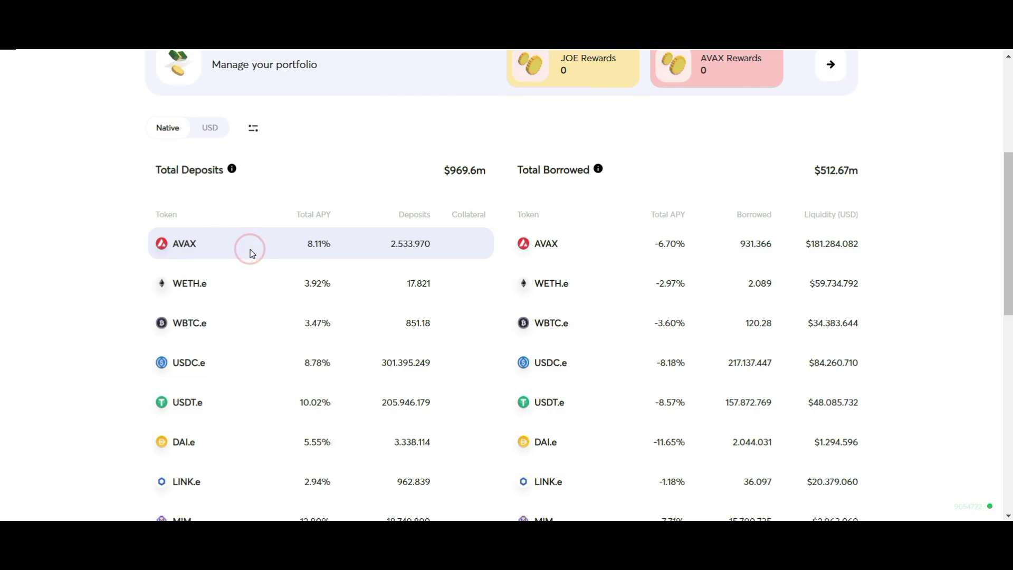
click(186, 245)
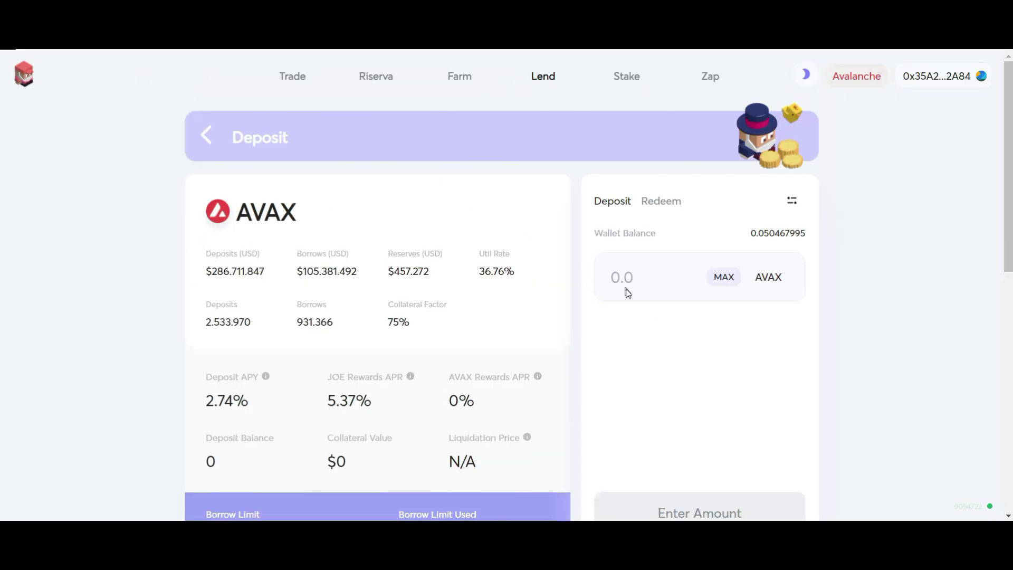
scroll(745, 399, down, 1)
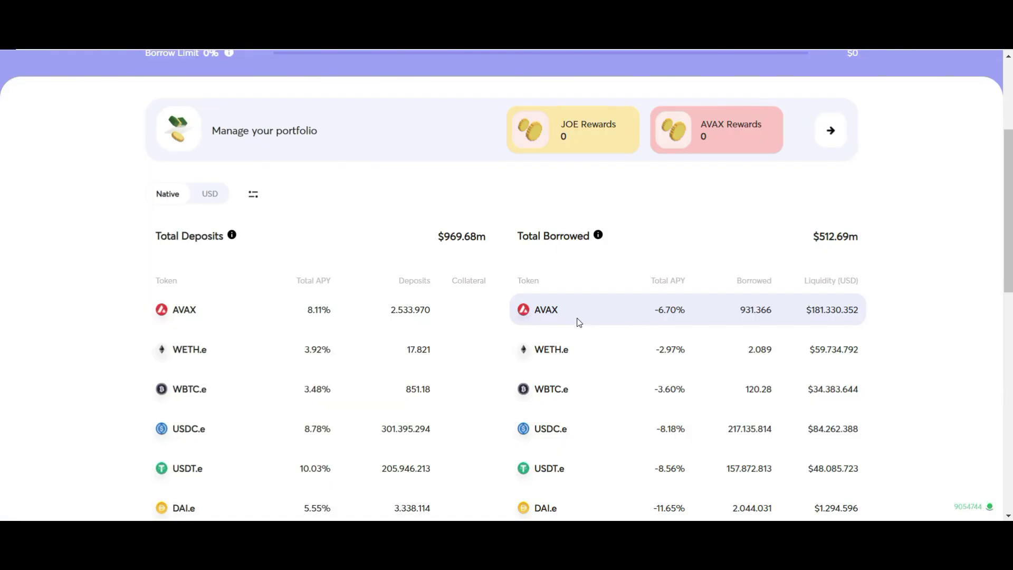
View the AVAX borrow market's details and return to the lending overview
click(550, 312)
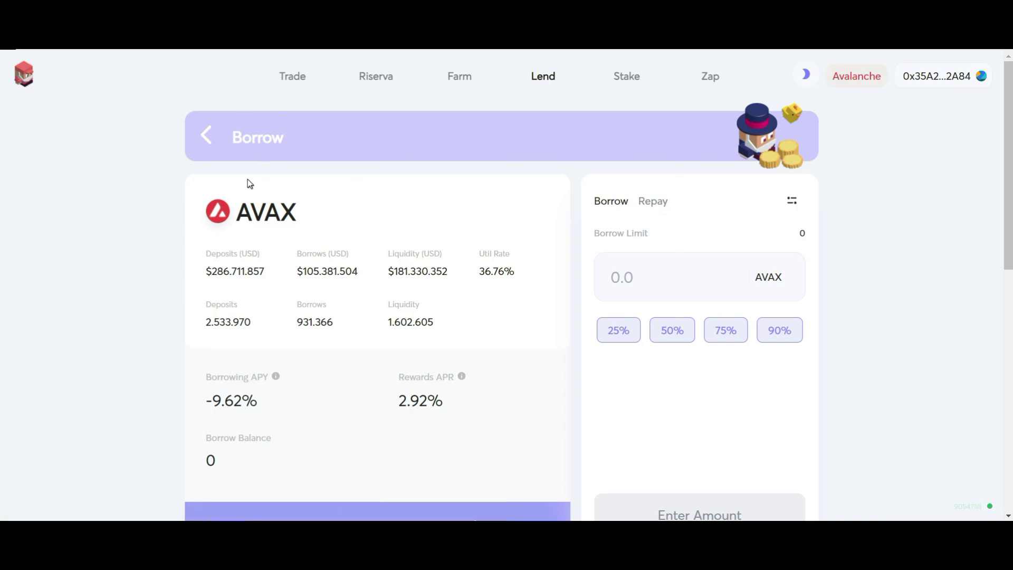
click(205, 136)
scroll(356, 233, down, 4)
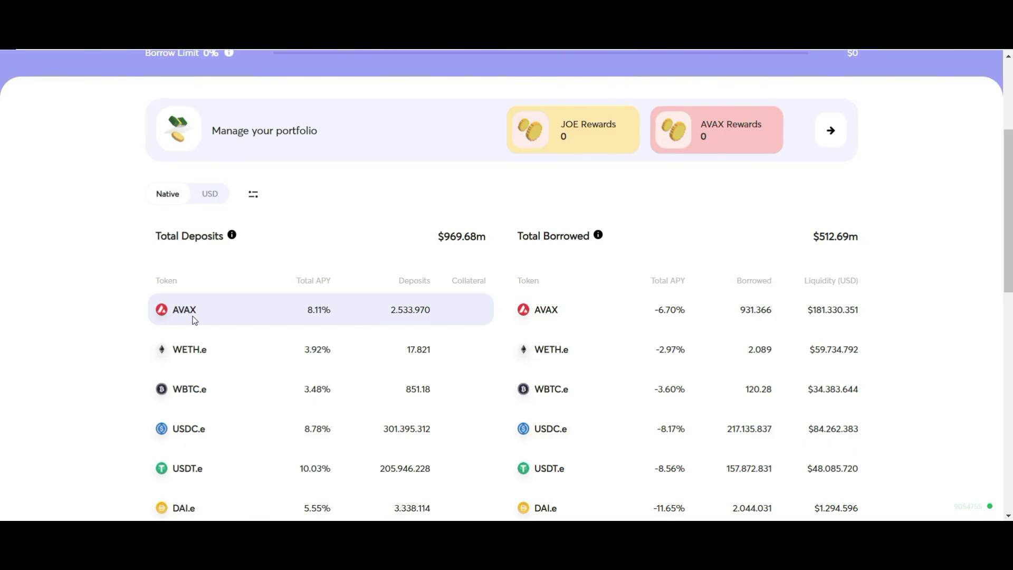
Reopen the AVAX deposit details, highlight the collateral factor, and return to look over the lending lists
click(192, 312)
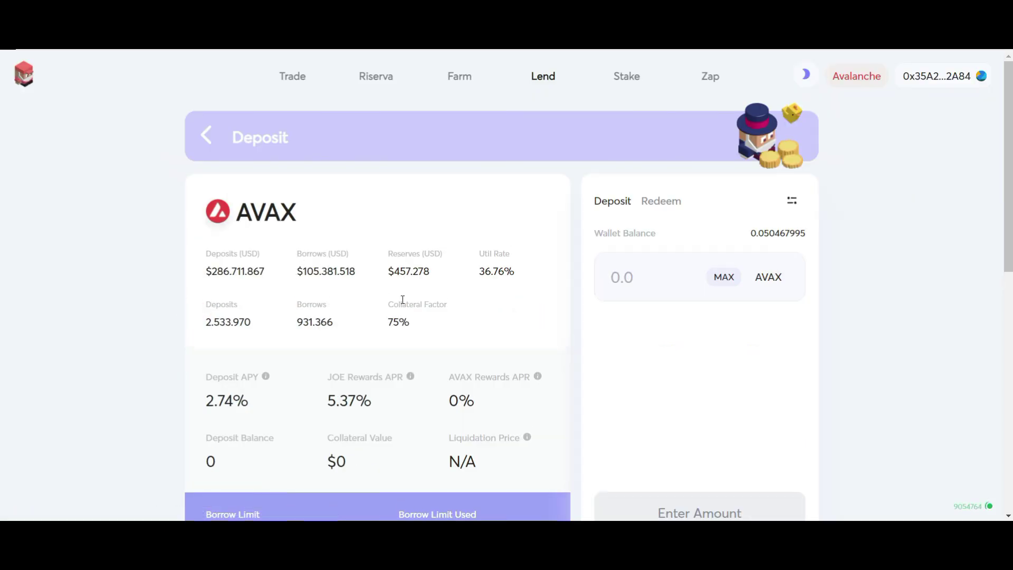
drag(388, 322, 421, 326)
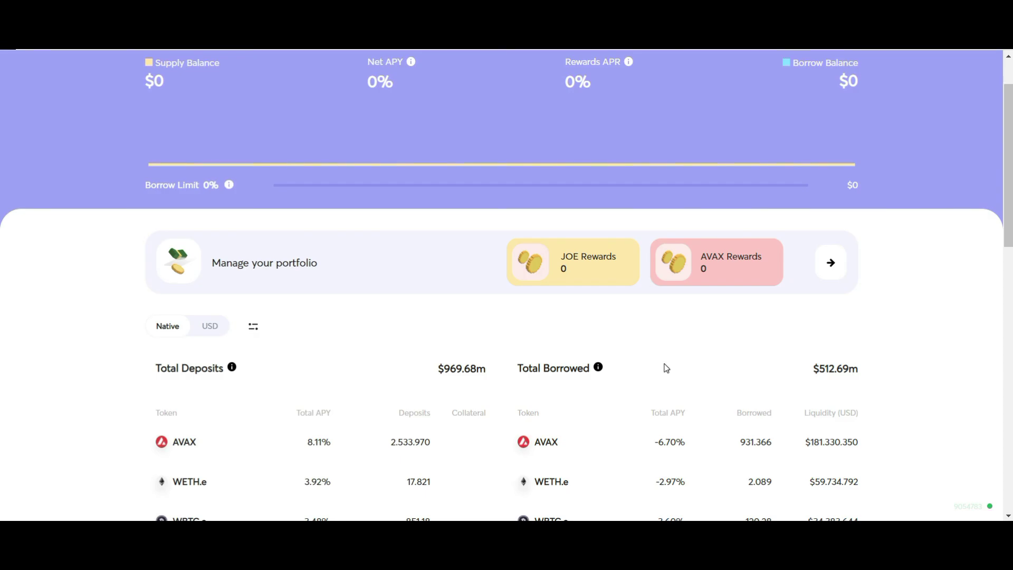
scroll(666, 368, down, 4)
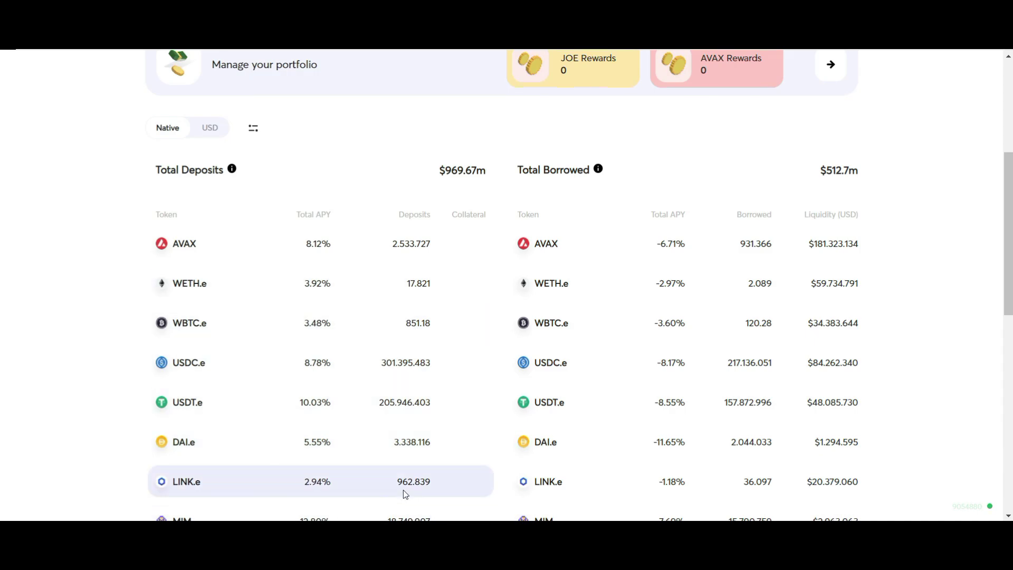
scroll(797, 433, up, 3)
scroll(799, 436, up, 3)
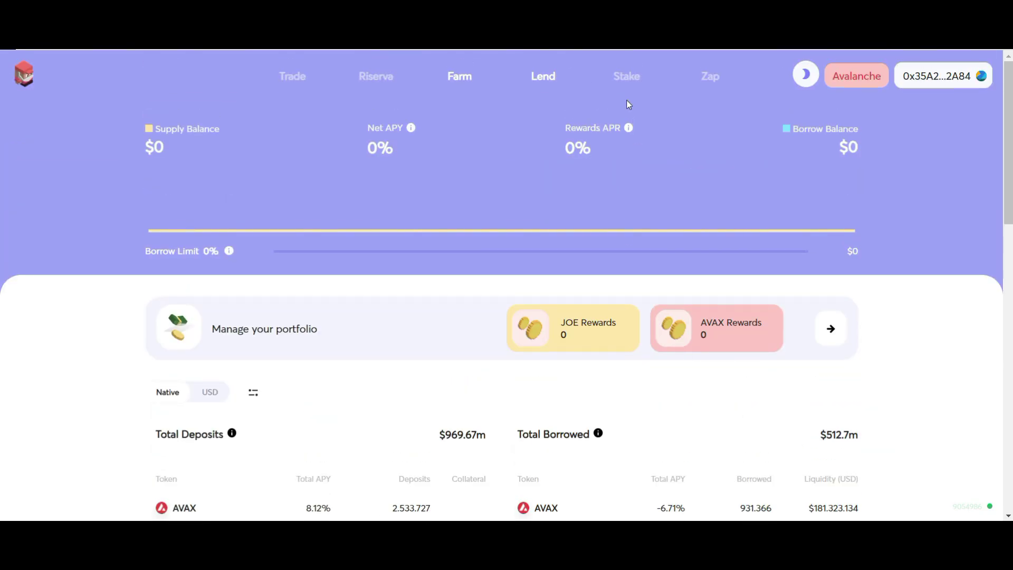
Open the Stake page, review the JOE staking terms and balances, and highlight the staking APR
click(627, 78)
scroll(810, 301, down, 3)
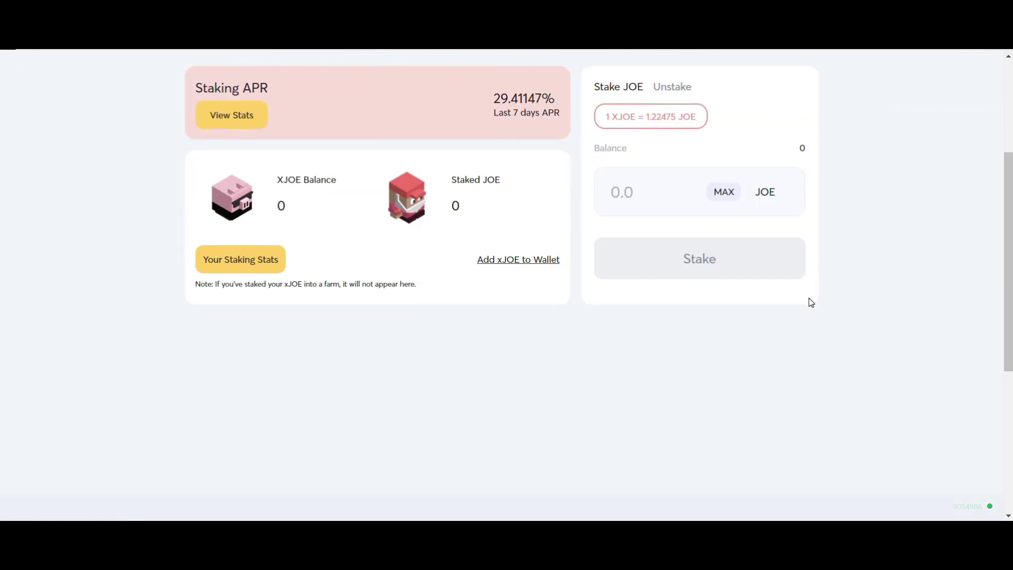
scroll(886, 264, up, 3)
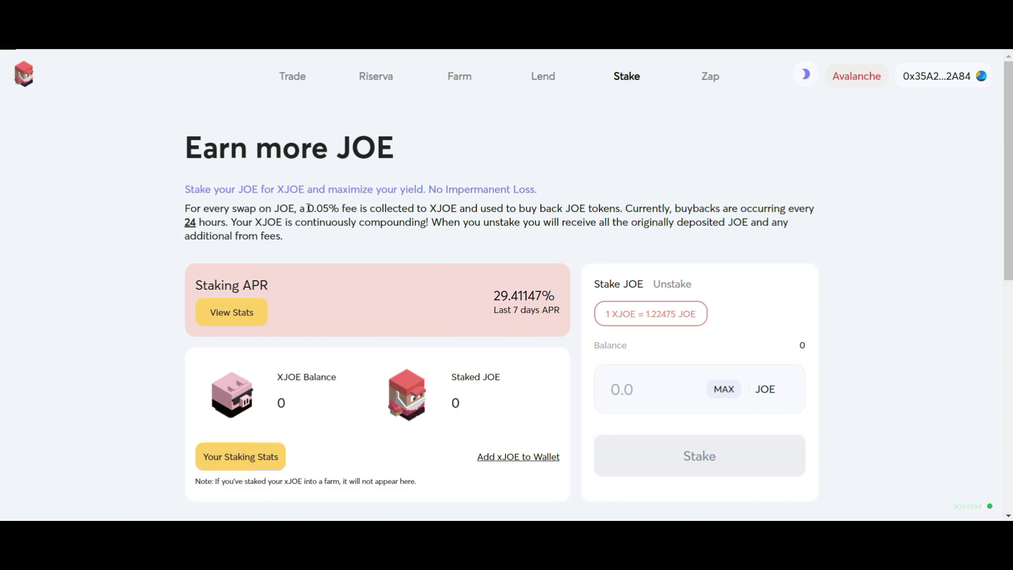
drag(487, 293, 543, 296)
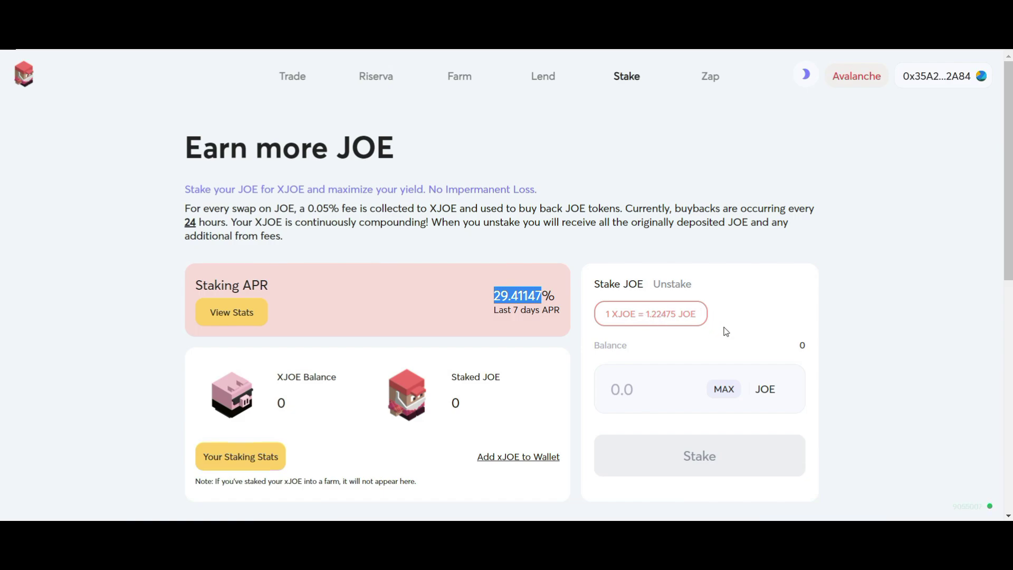
scroll(726, 331, down, 1)
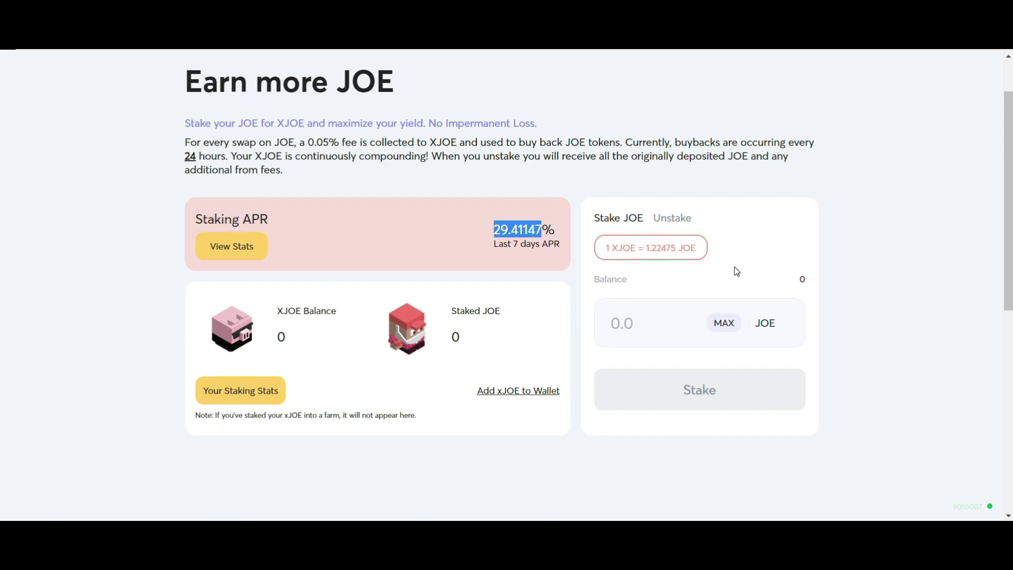
scroll(737, 271, up, 1)
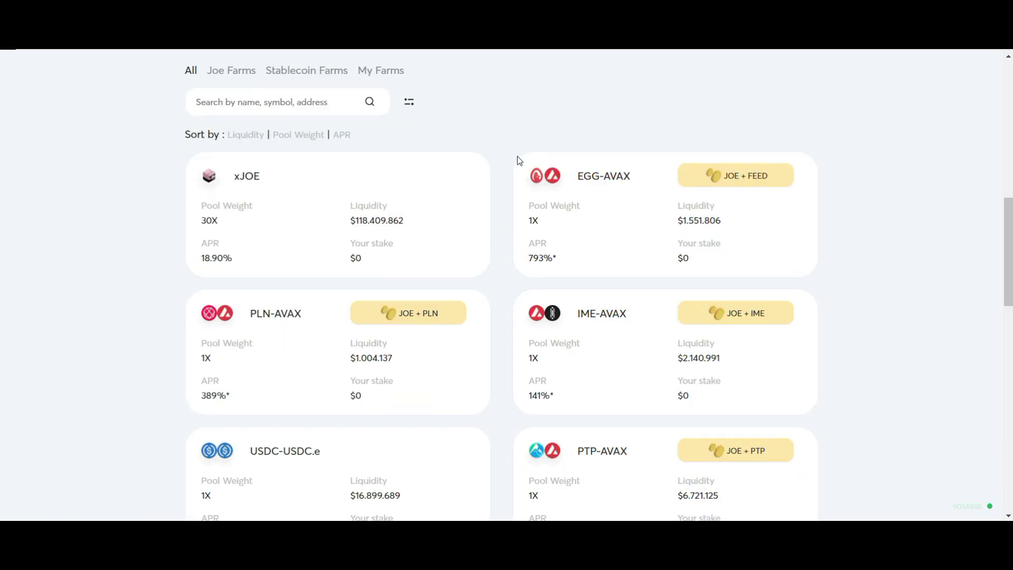
Look through the farm list, view the xJOE farm's staking details, and return to the Stake page
scroll(520, 164, up, 8)
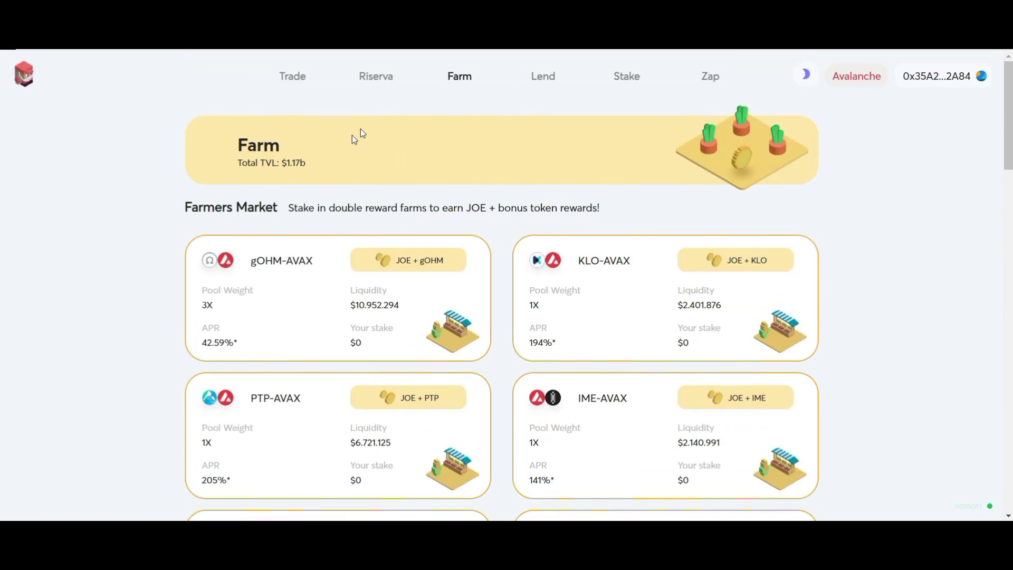
scroll(455, 174, down, 8)
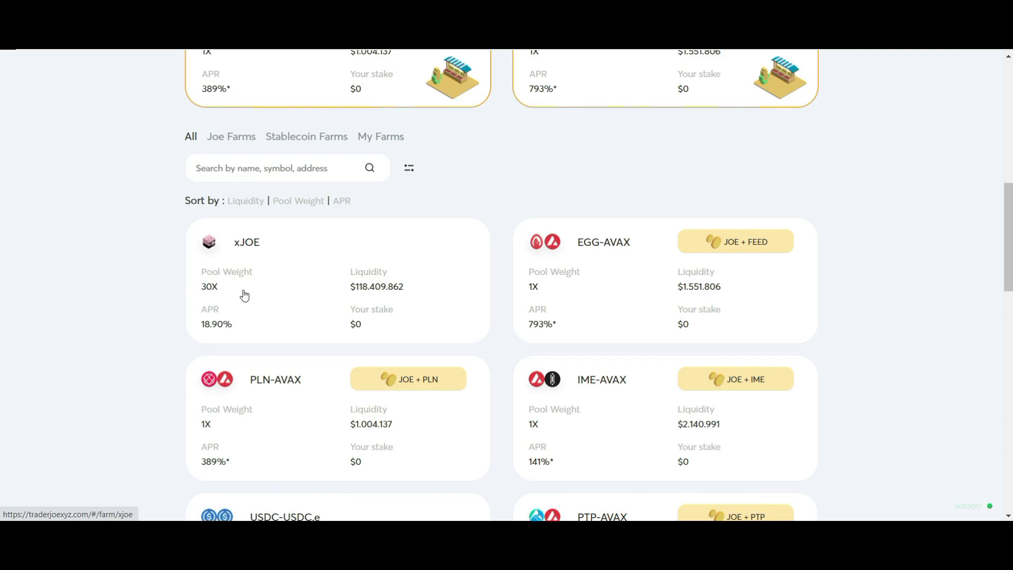
click(301, 284)
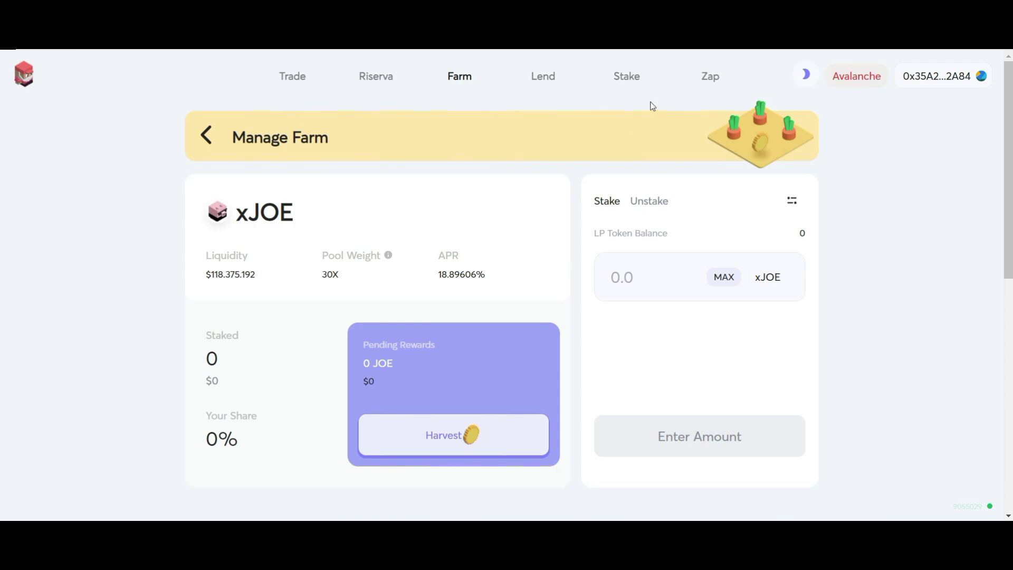
click(631, 77)
scroll(675, 295, down, 1)
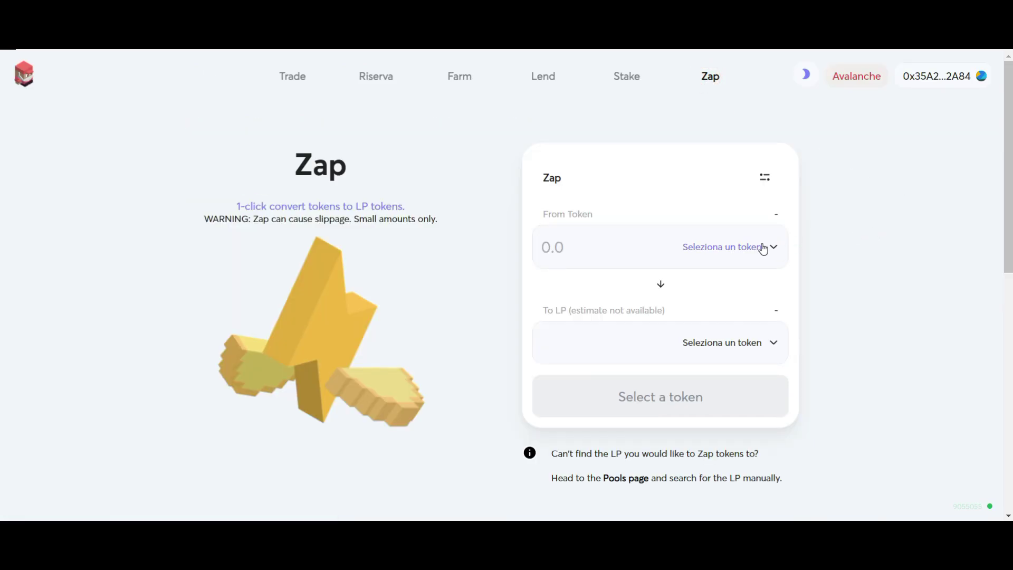
Select USD Tether as the token to convert from in the Zap form
click(760, 245)
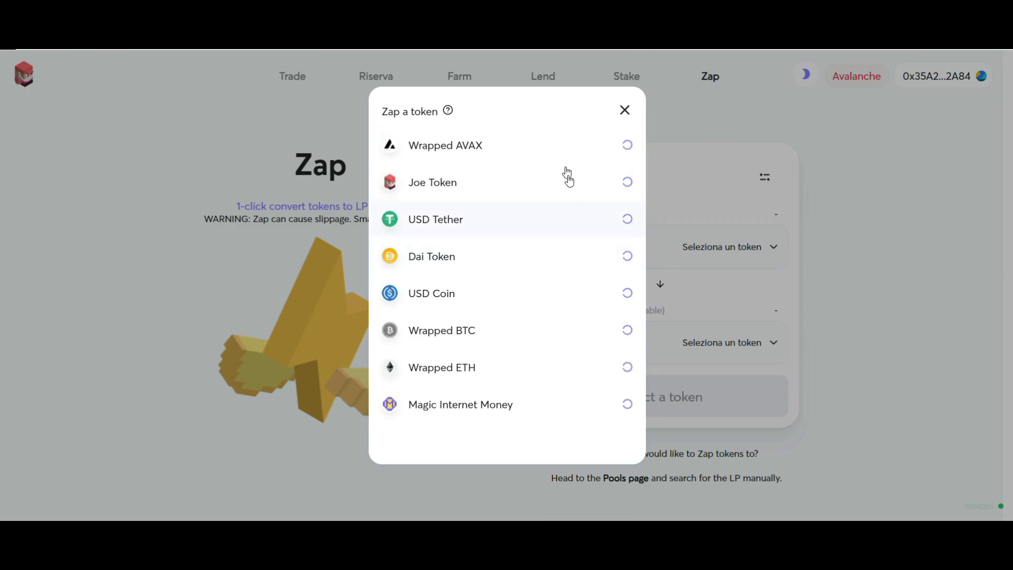
click(624, 111)
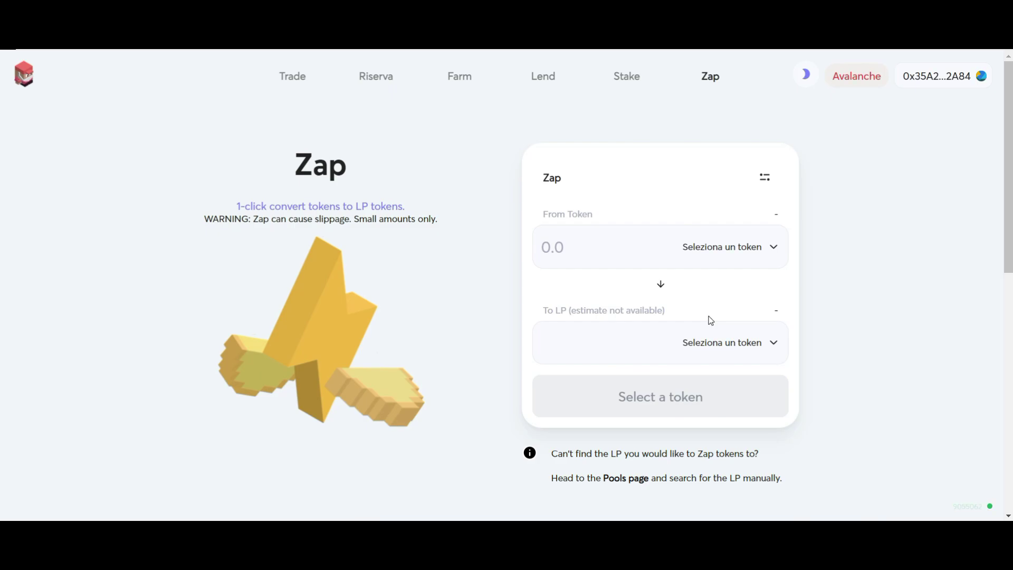
click(707, 248)
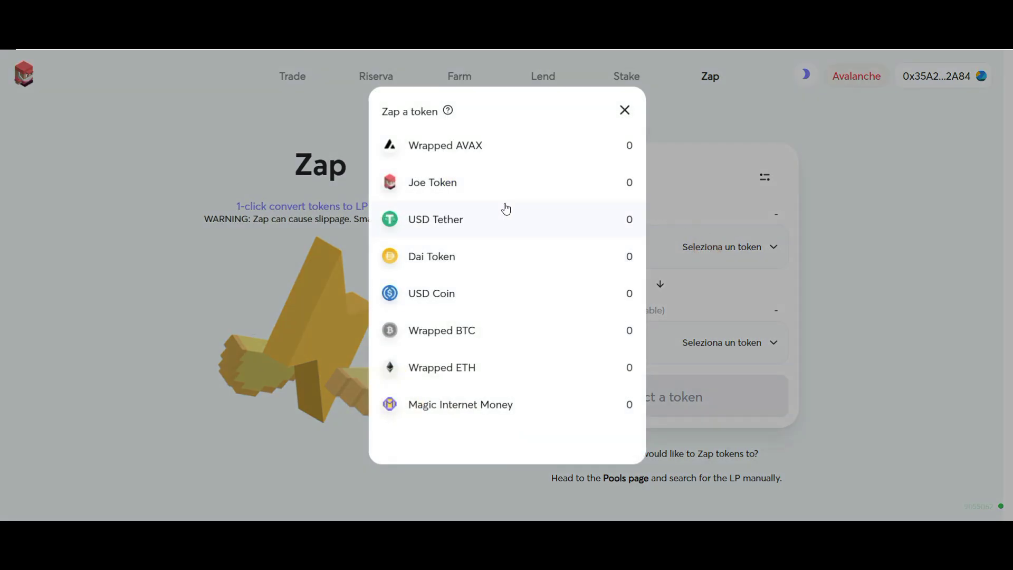
click(517, 221)
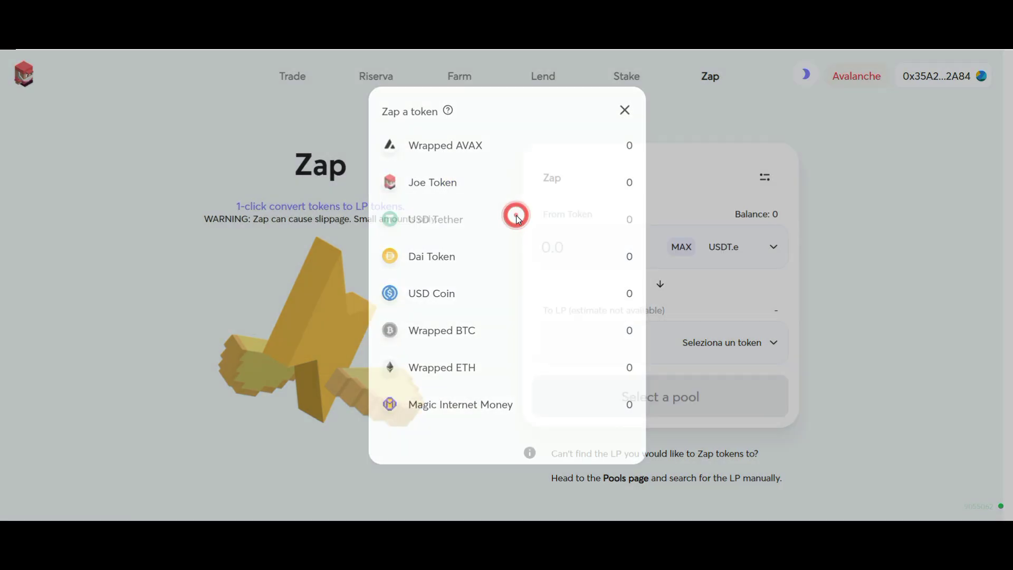
Browse the list of LP pairs available as the Zap target and close it without choosing one
click(742, 338)
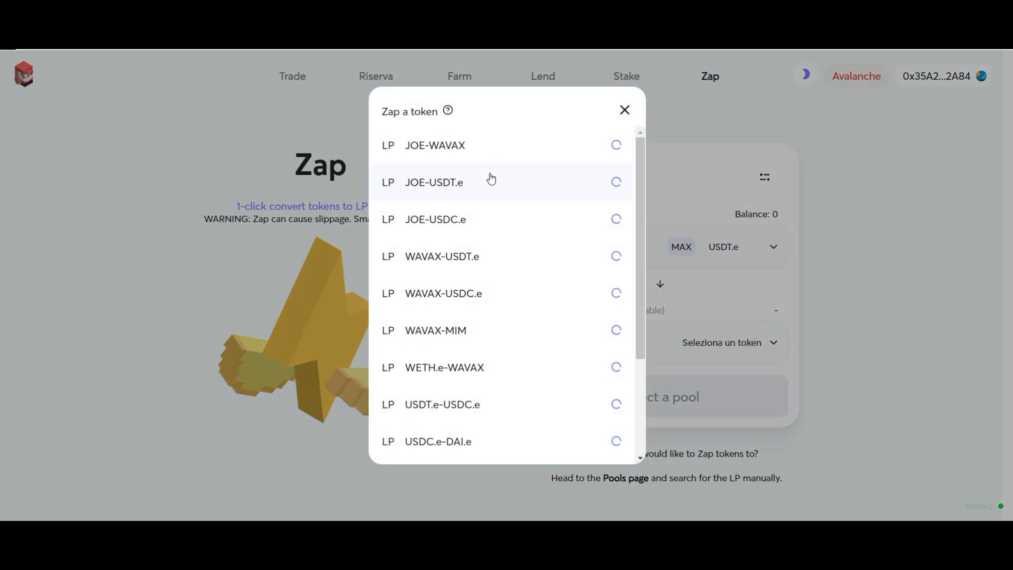
scroll(493, 283, down, 3)
scroll(488, 316, up, 3)
scroll(449, 181, down, 3)
click(624, 110)
Examine the site's footer for its community, exchange, auditor and business links
scroll(357, 271, down, 5)
scroll(357, 270, up, 5)
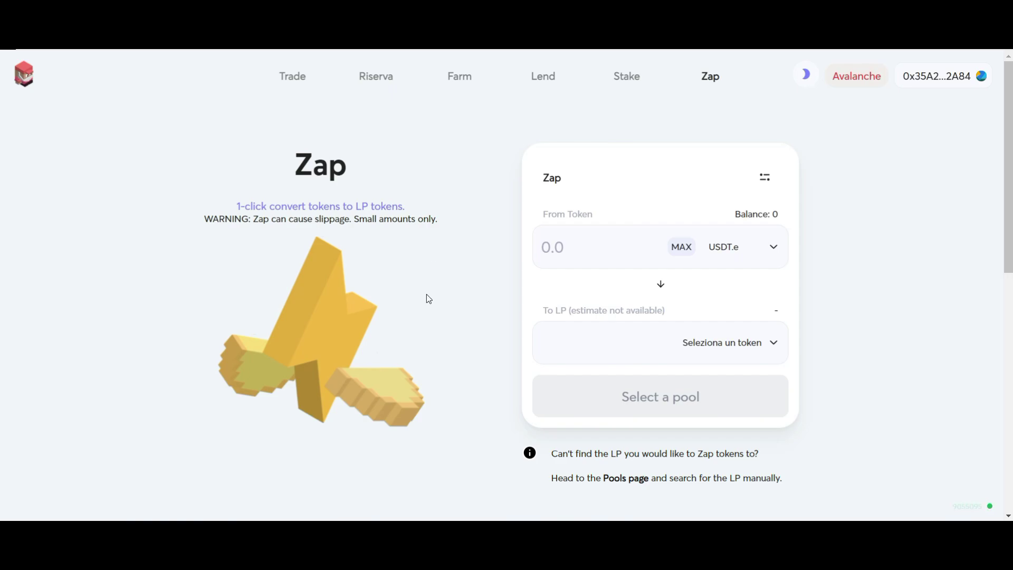
scroll(426, 296, down, 10)
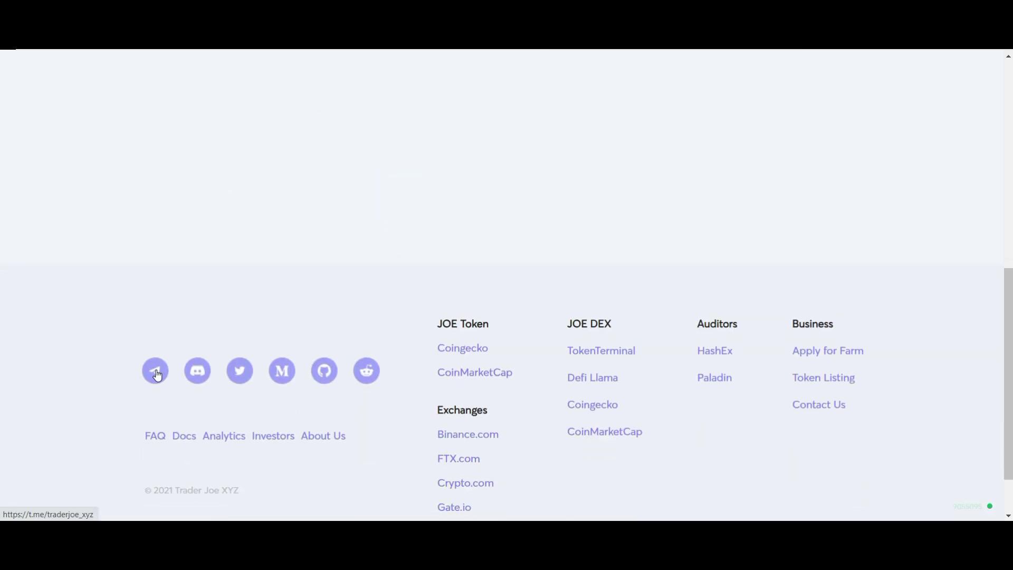
scroll(493, 402, down, 1)
scroll(492, 402, down, 1)
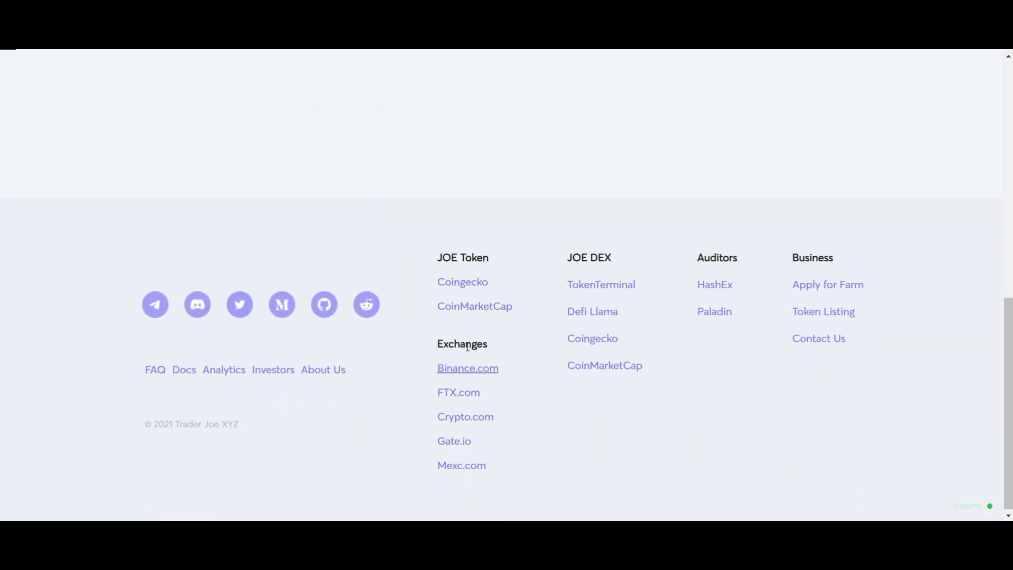